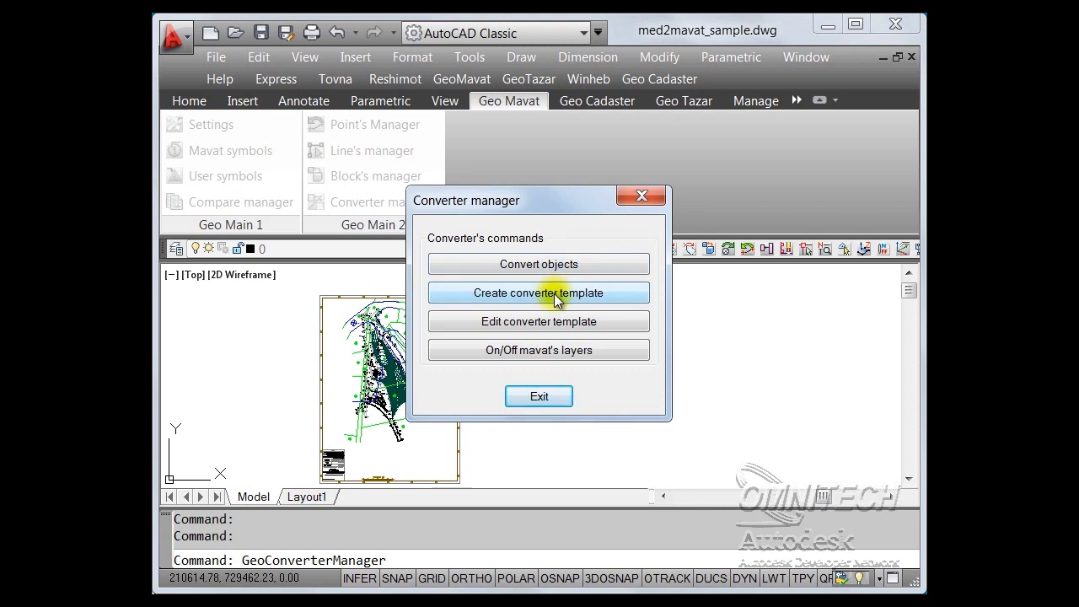
- Create a converter template file named test for the Mavat library, replacing the existing test.txt
left_click(554, 293)
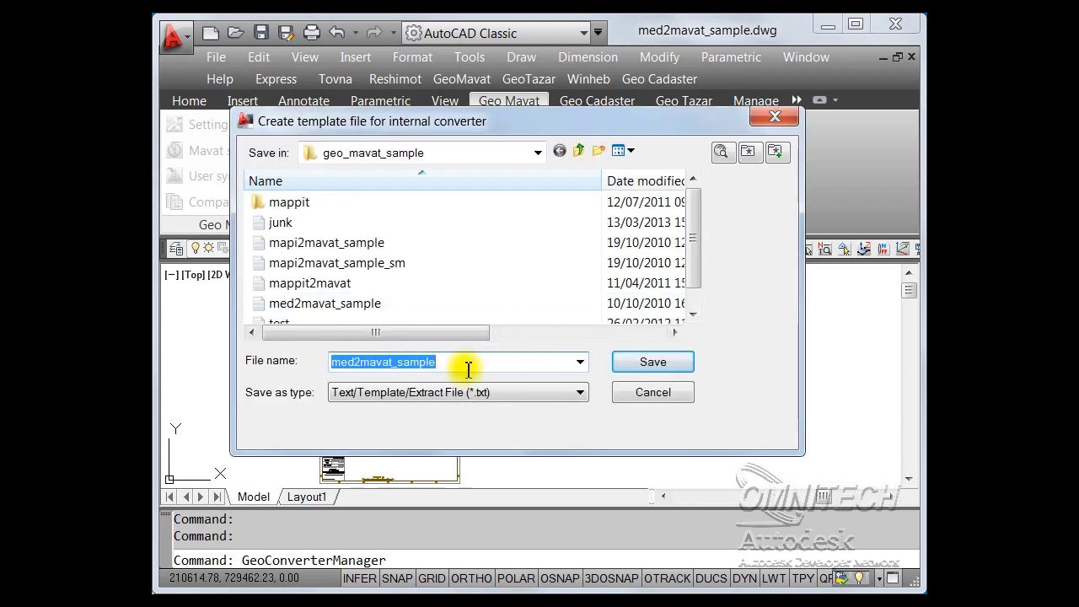
type("test")
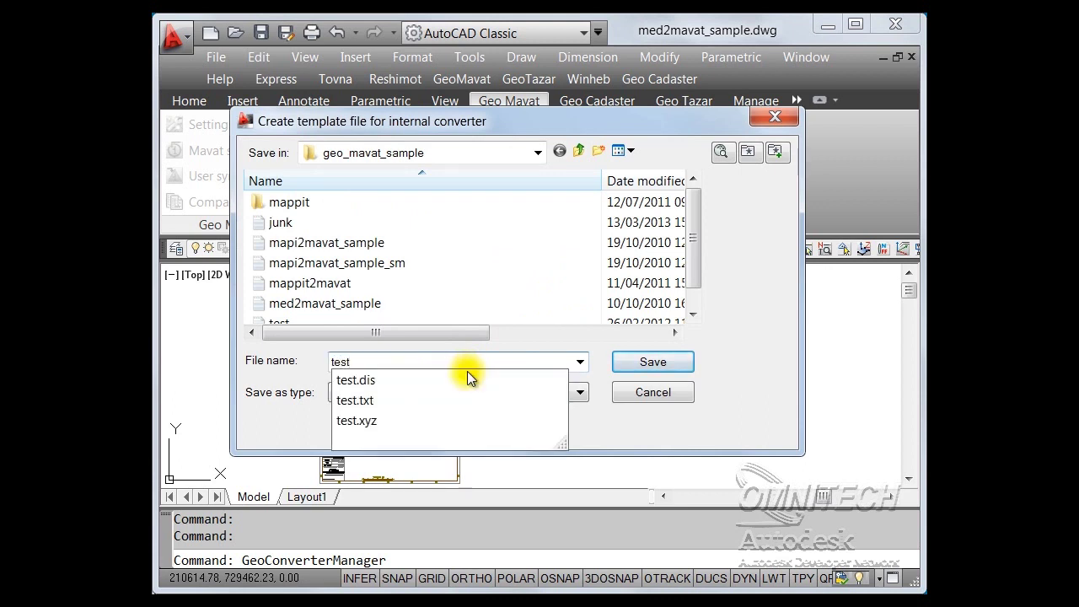
key("Return")
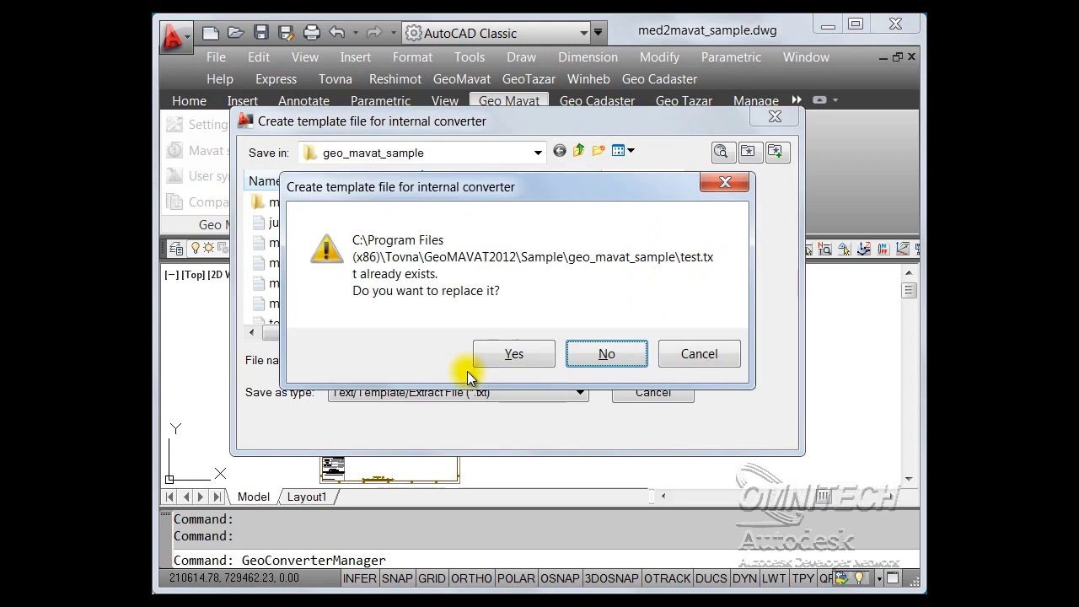
left_click(515, 354)
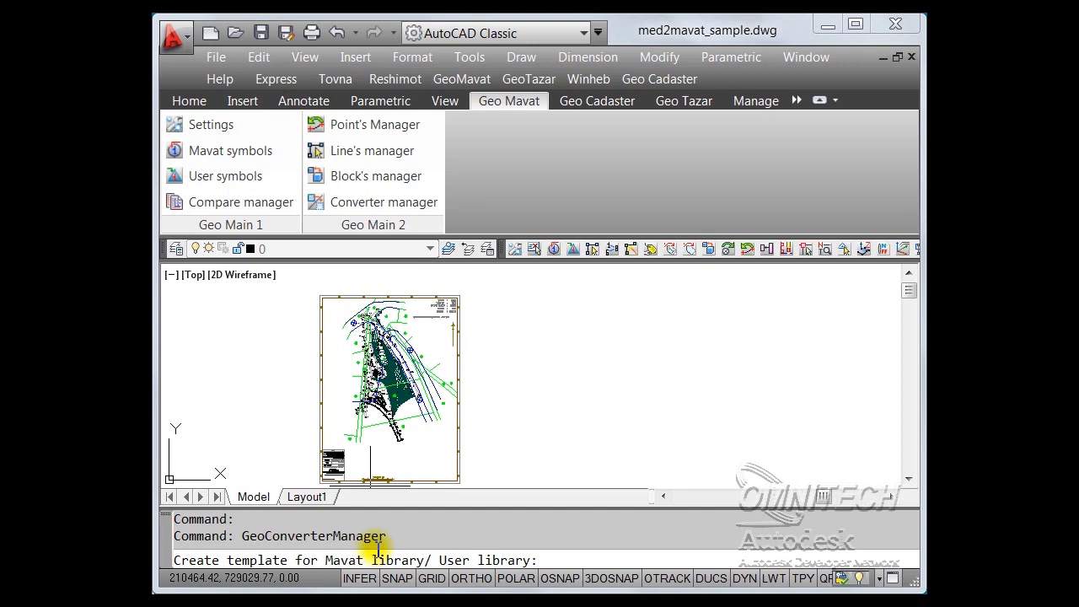
type("m")
key("Return")
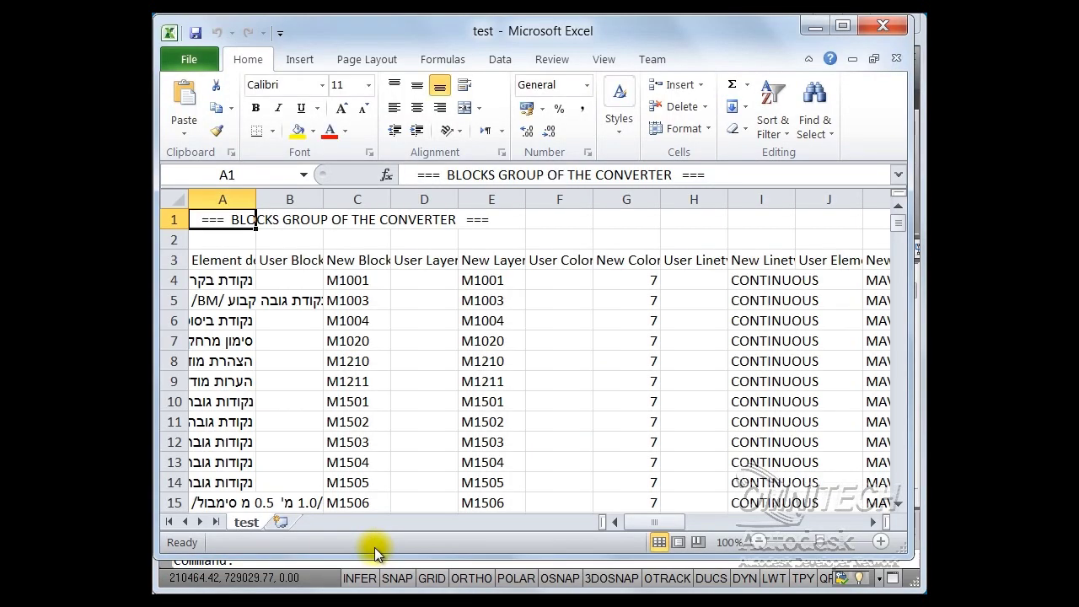
- Widen all columns of the test sheet equally so the element descriptions in column A are readable
left_click(176, 200)
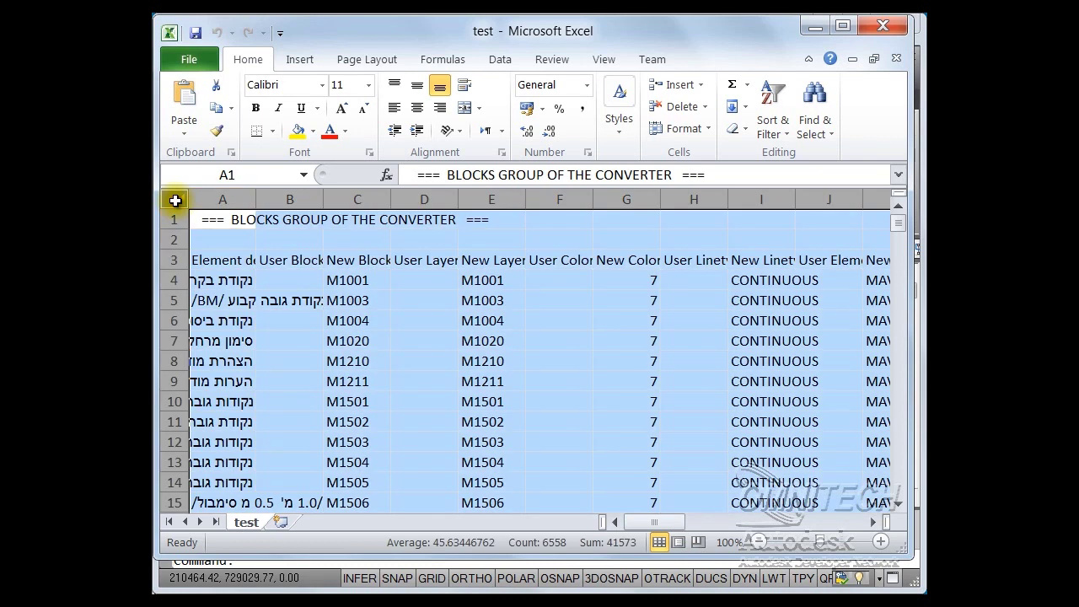
double_click(256, 199)
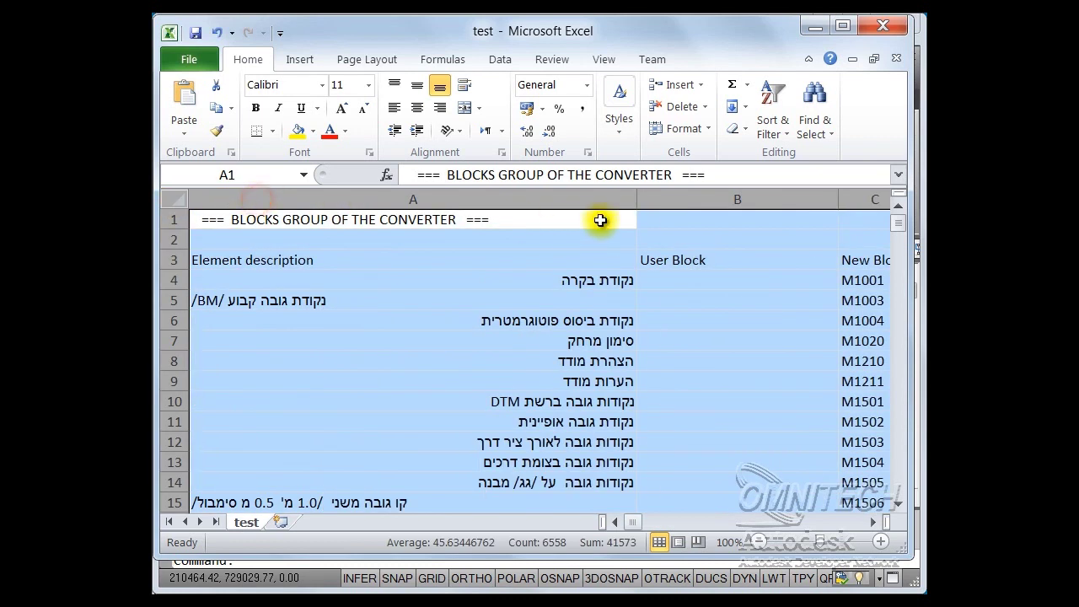
left_click_drag(638, 200, 359, 216)
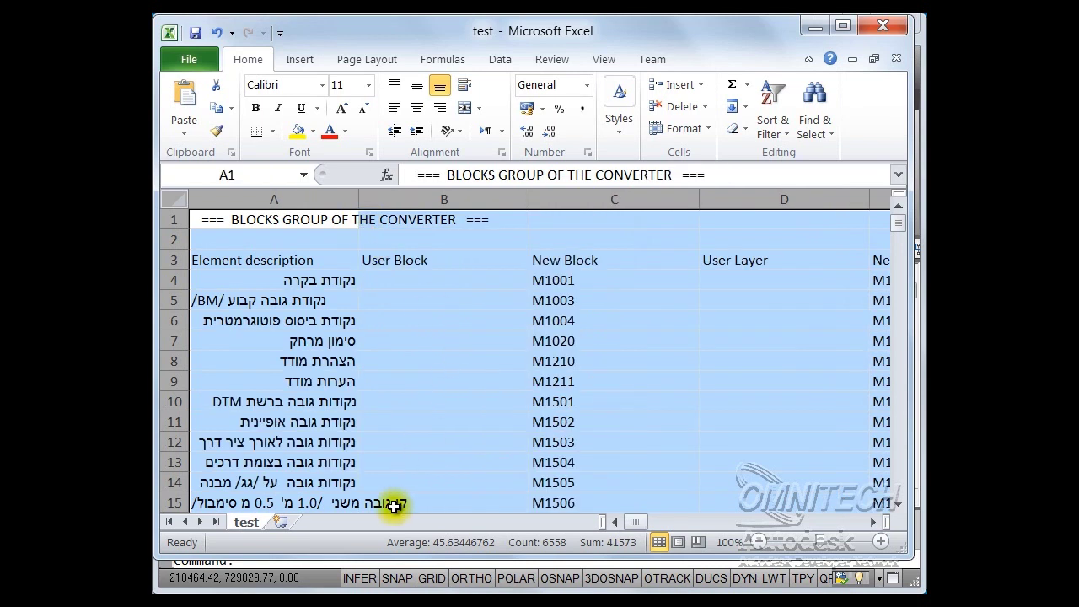
left_click(610, 403)
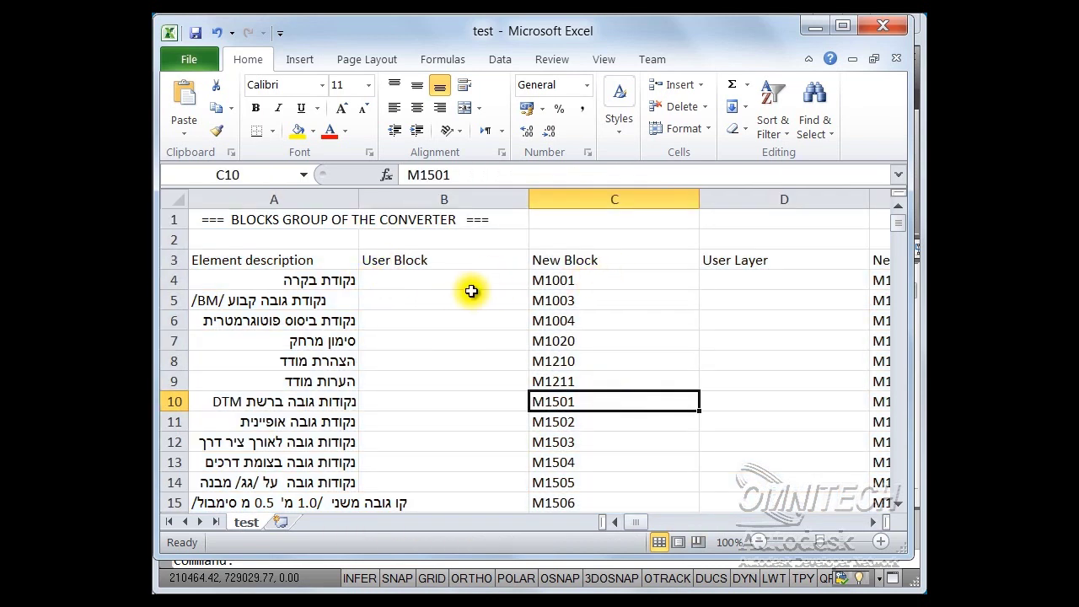
- Enter geo003 as the User Block in cell B4, beside the new block M1001
left_click(436, 282)
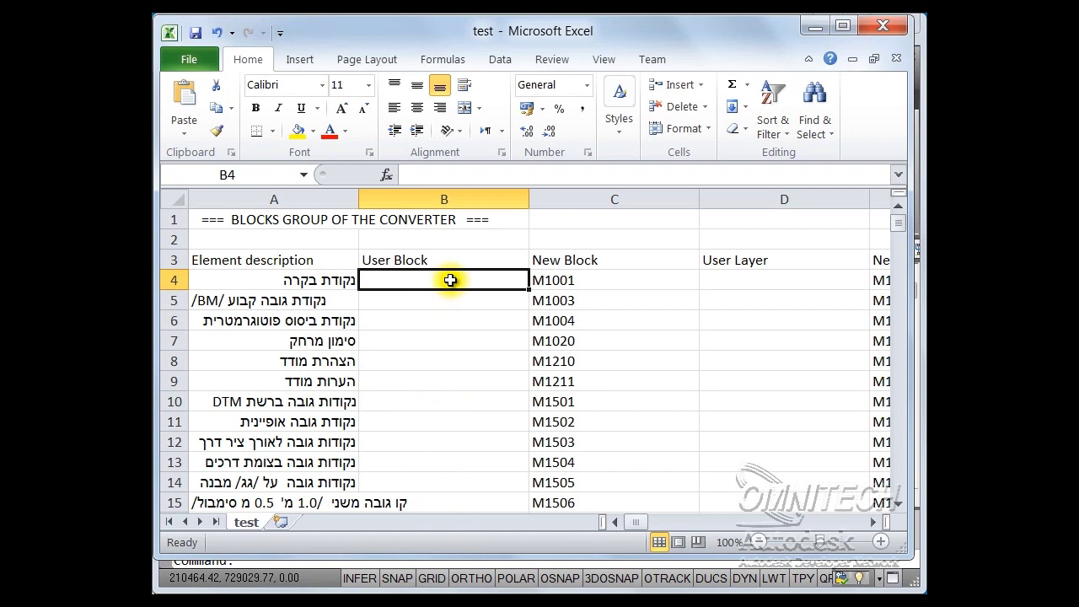
type("000")
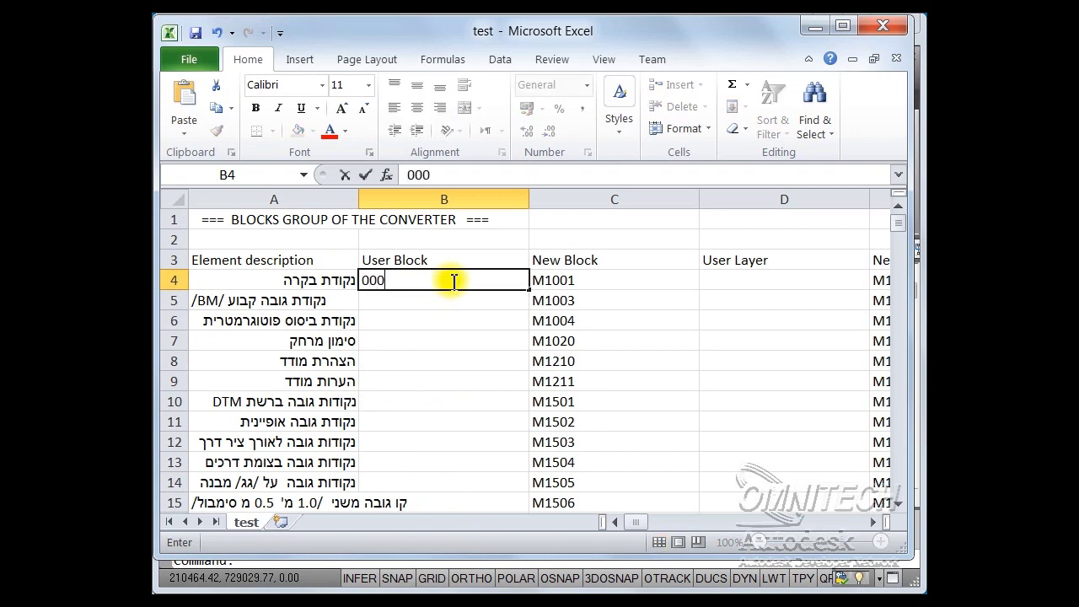
key("BackSpace")
key("BackSpace")
key("BackSpace")
type("geo003")
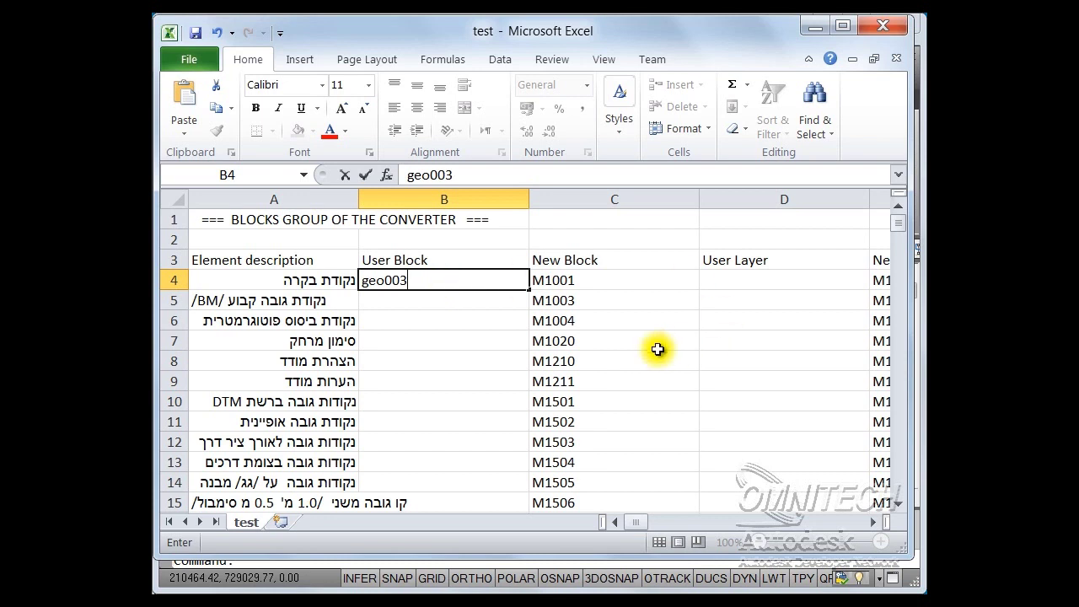
left_click(646, 280)
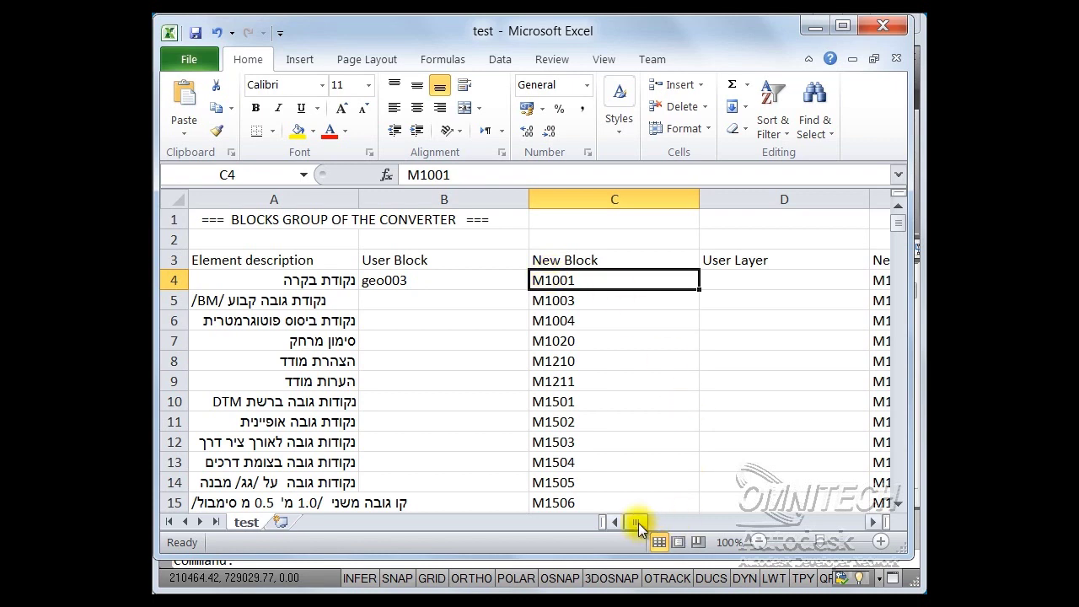
- Review the layer, color, linetype and element type columns of the M1001 row
key("Right")
key("Right")
key("Right")
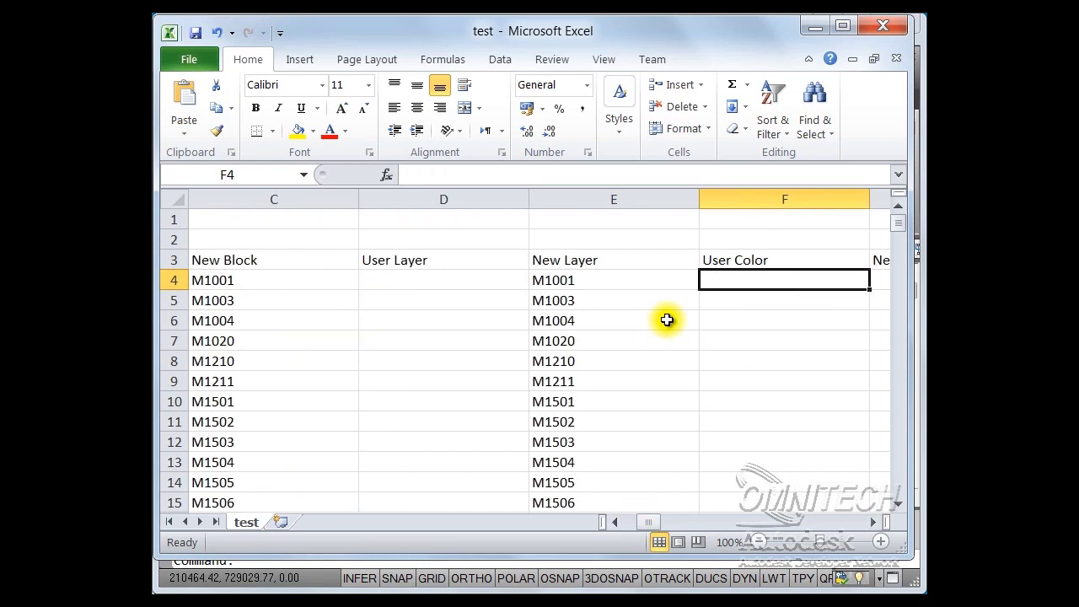
key("Right")
key("Right")
key("Right")
key("Right")
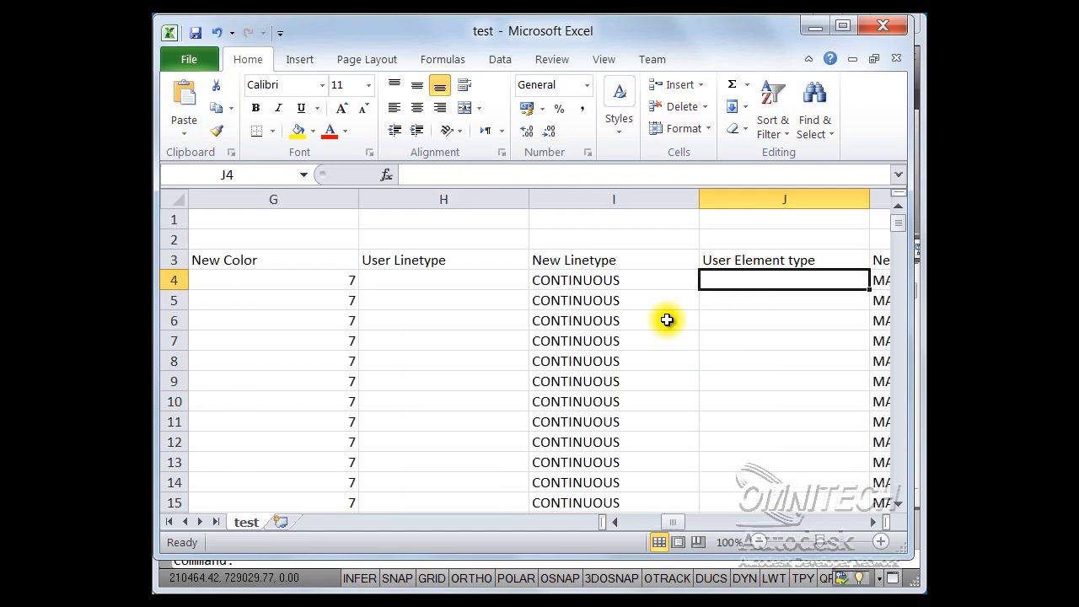
key("Right")
key("Right")
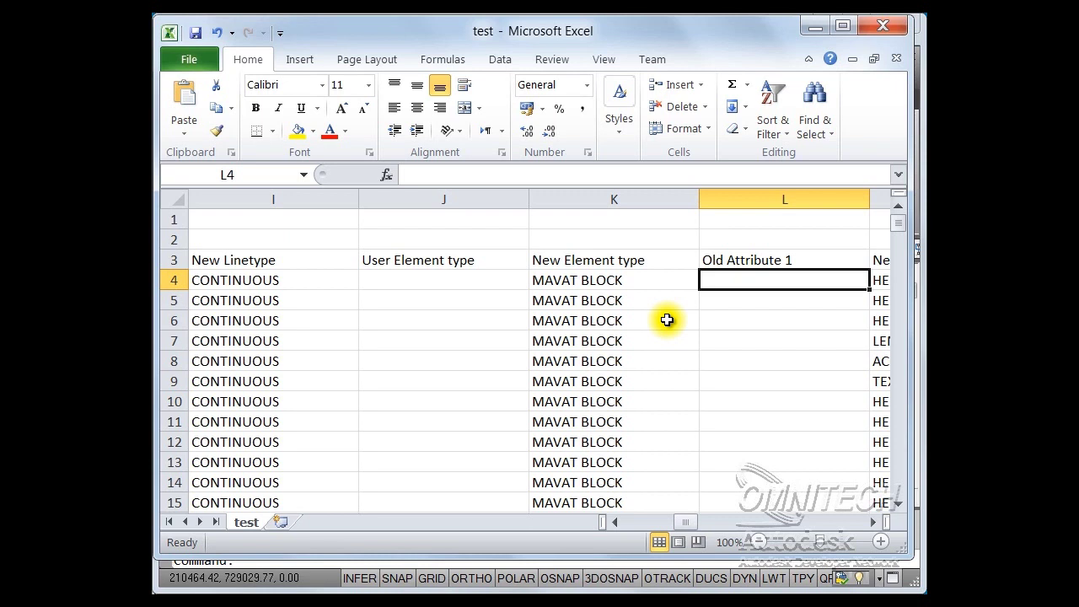
- Enter number as Old Attribute 3 in cell P4, beside the new attribute NAME
left_click_drag(690, 522, 706, 524)
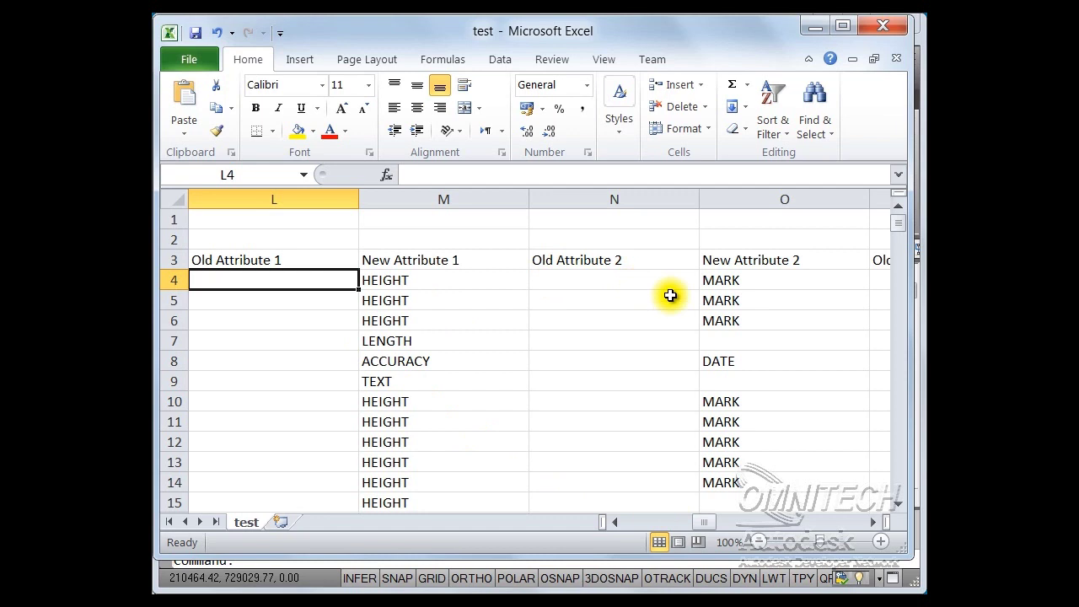
left_click(875, 522)
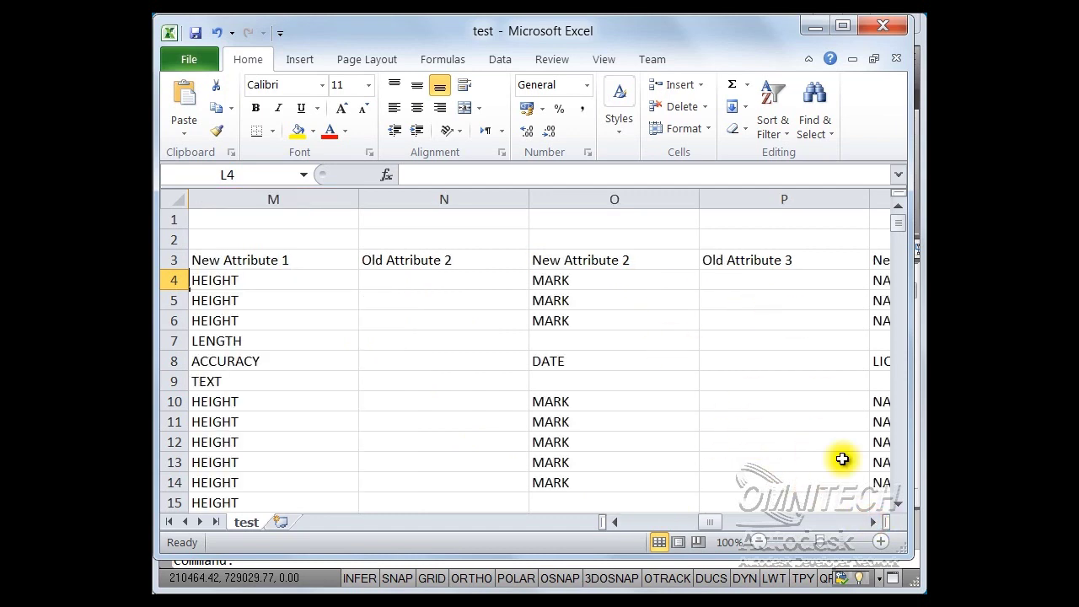
left_click(874, 522)
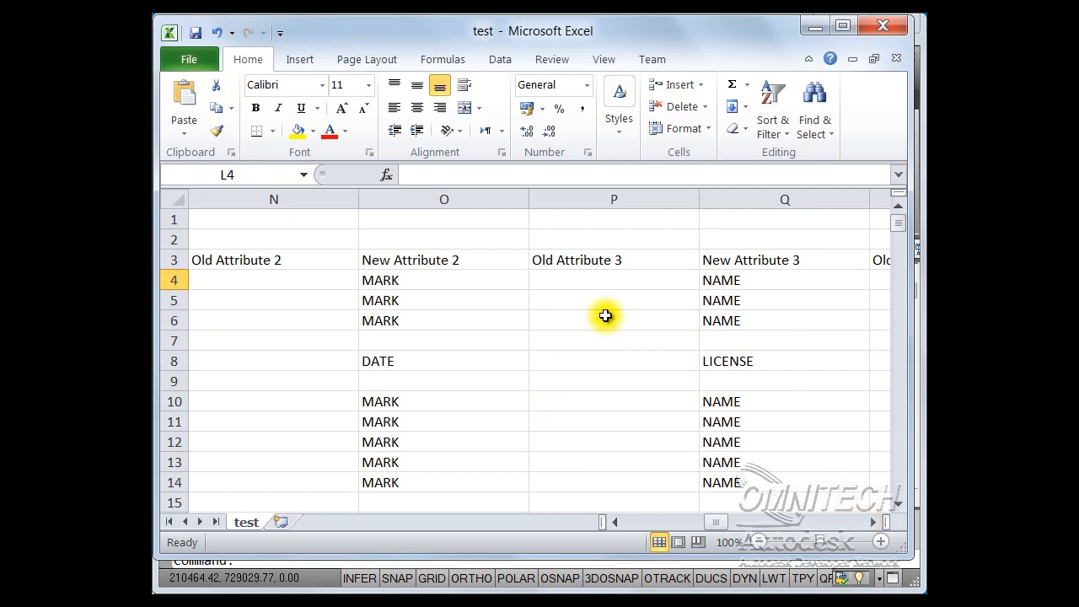
left_click(580, 283)
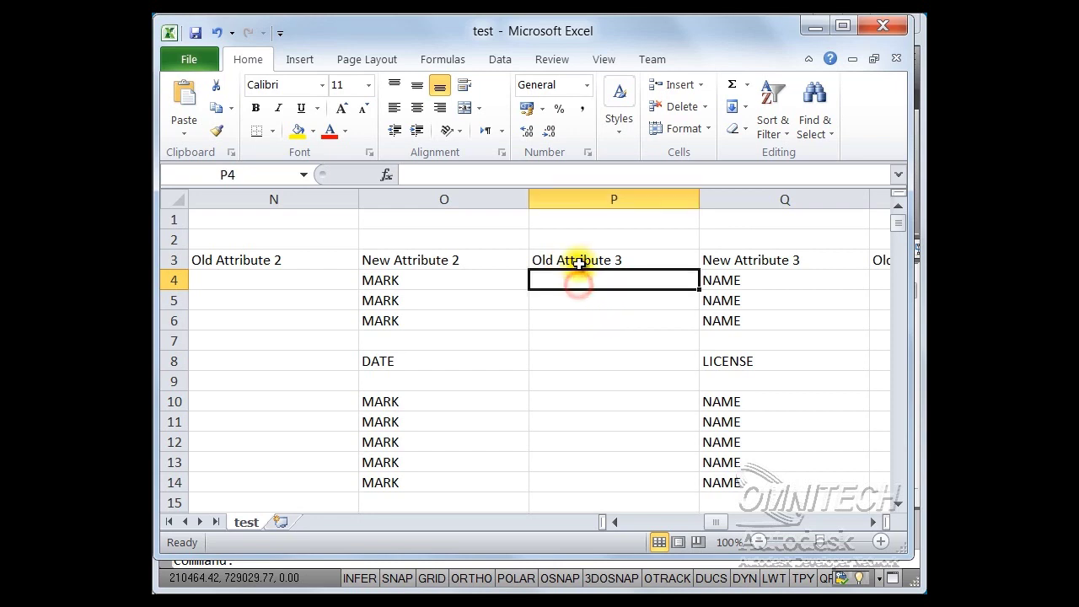
type("num")
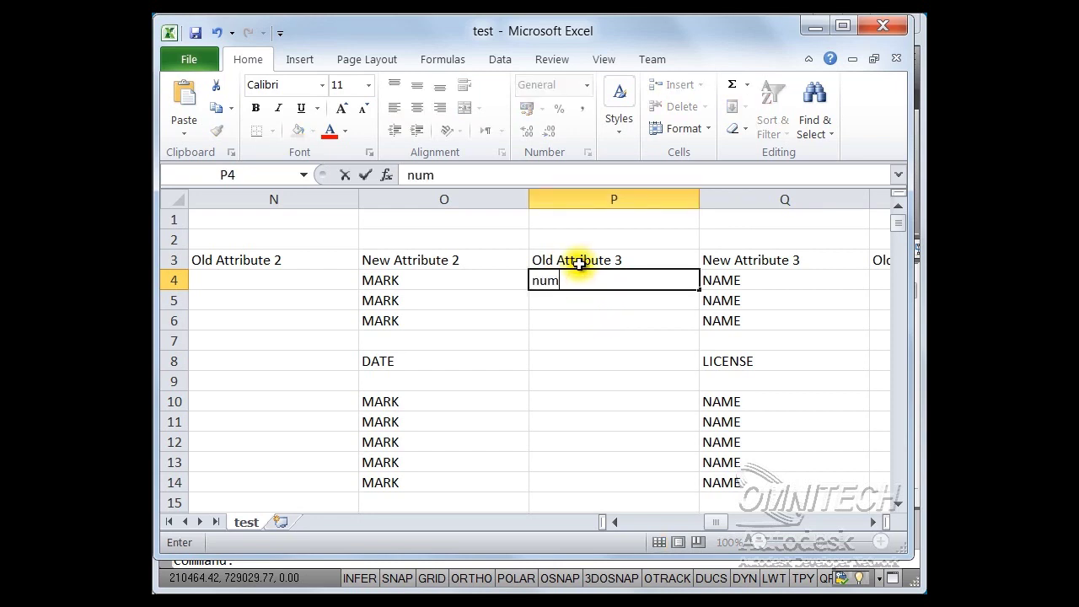
type("ber")
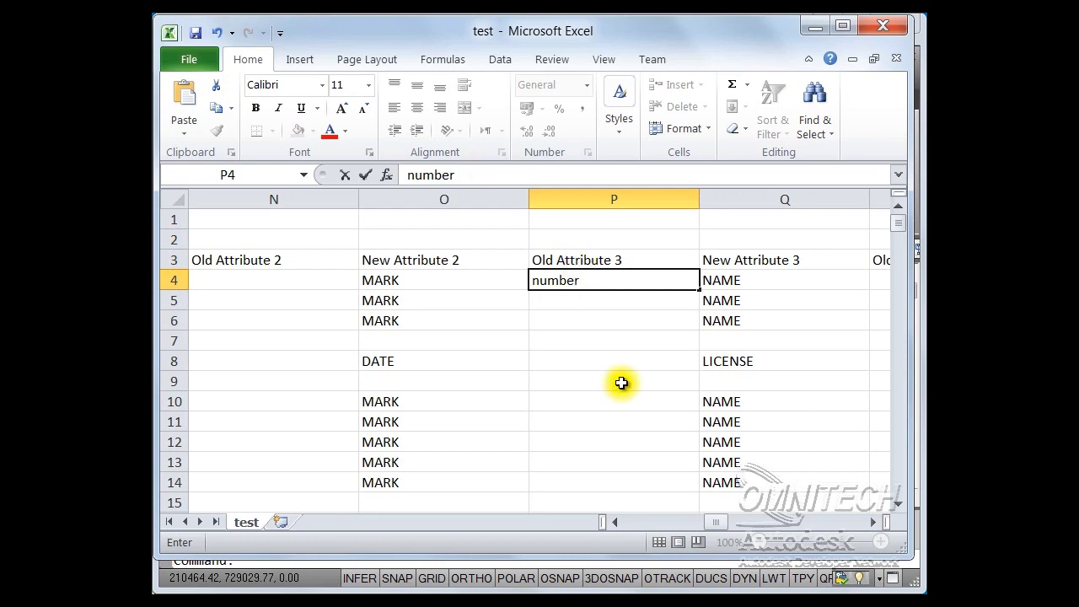
- Close the test template spreadsheet without saving the changes
left_click(609, 523)
left_click(609, 523)
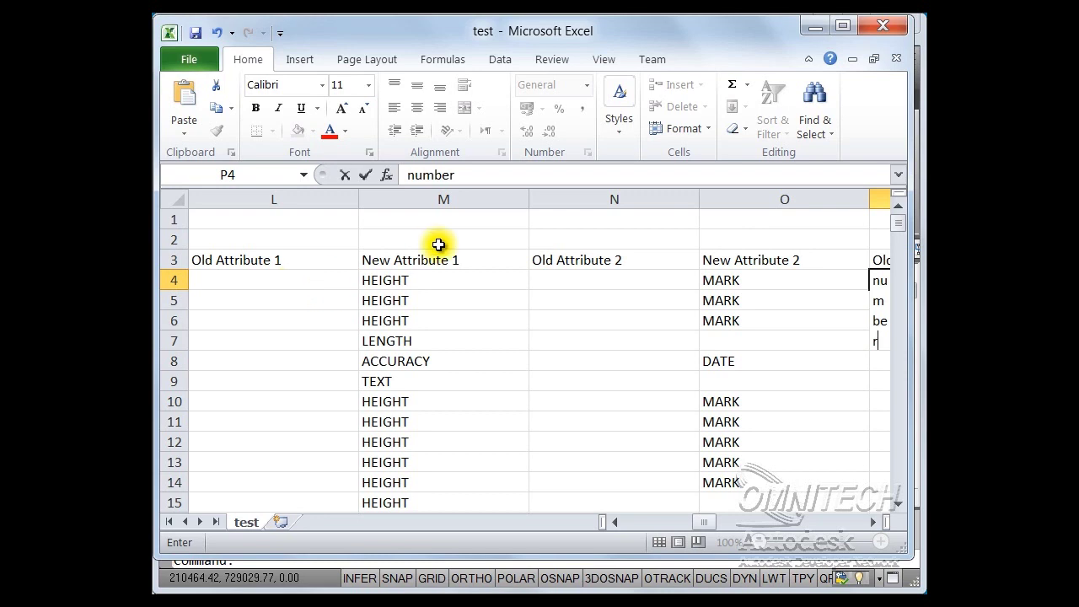
left_click(883, 26)
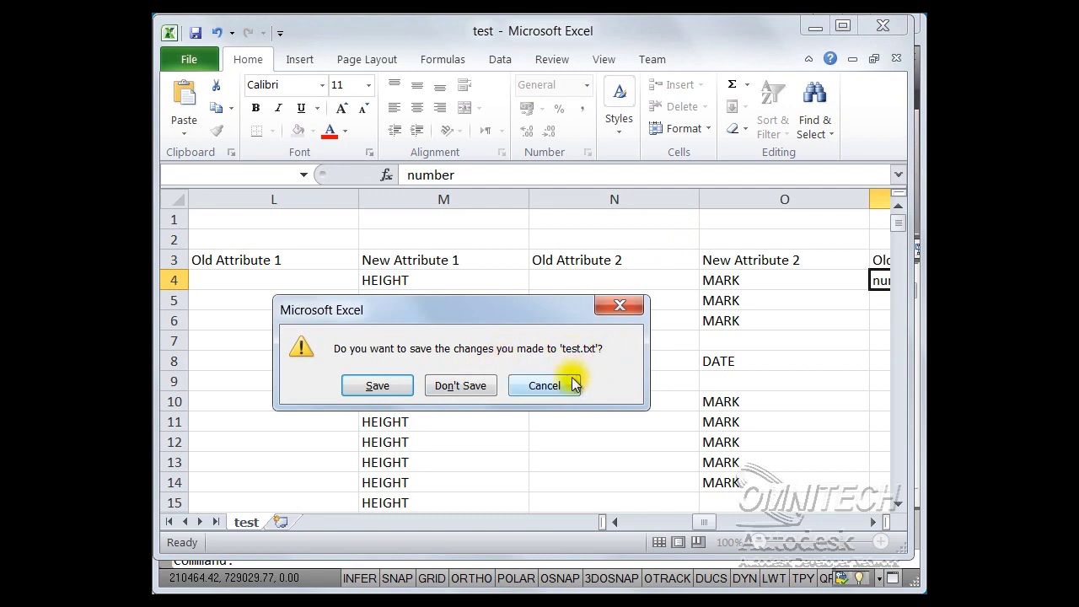
left_click(481, 387)
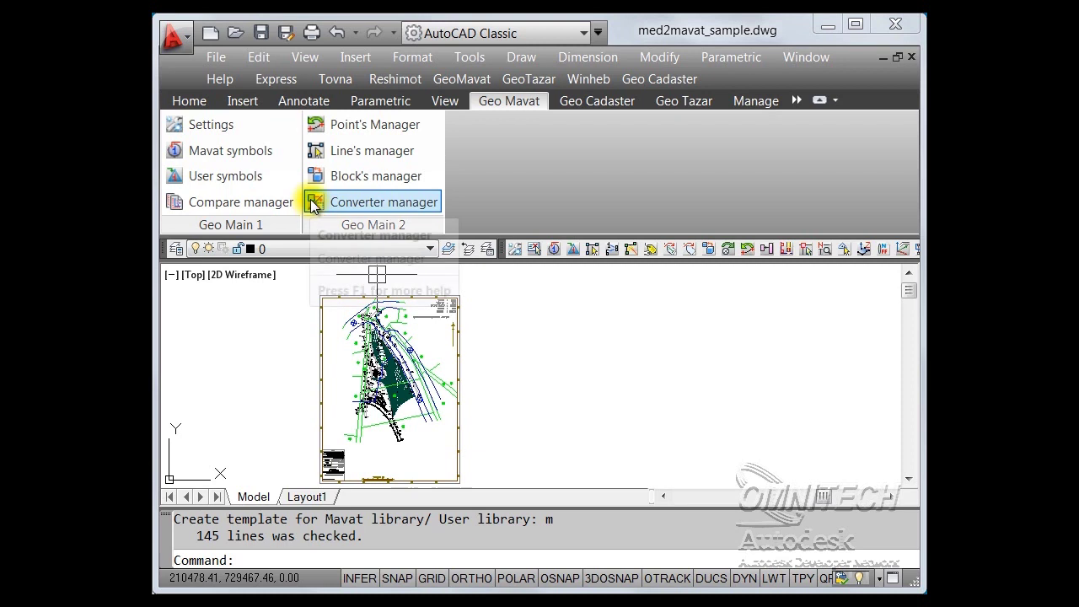
left_click(387, 210)
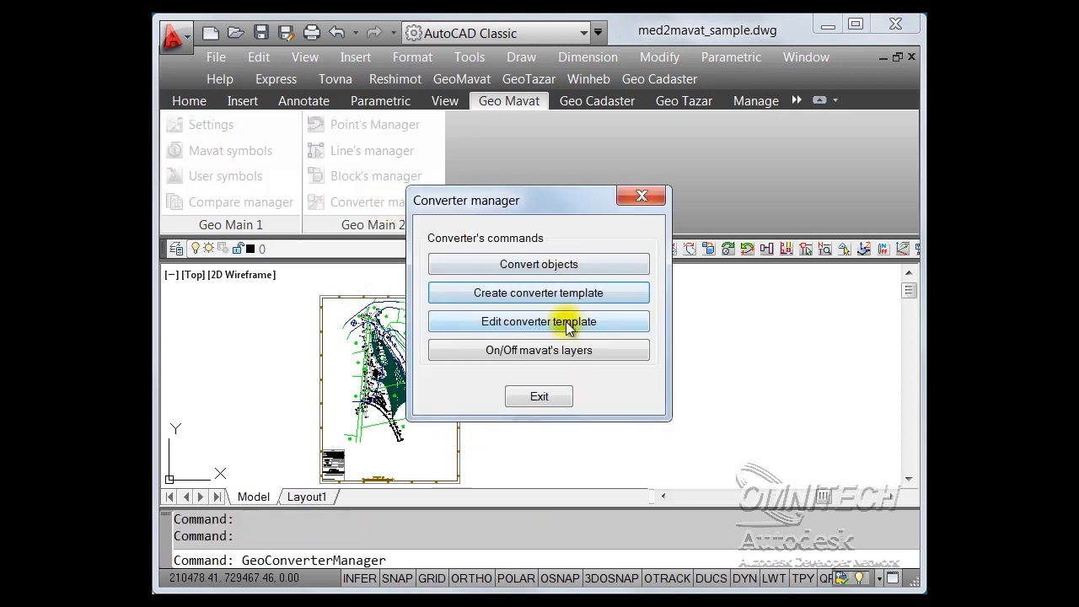
left_click(551, 400)
scroll(369, 358, "up", 5)
scroll(369, 359, "up", 5)
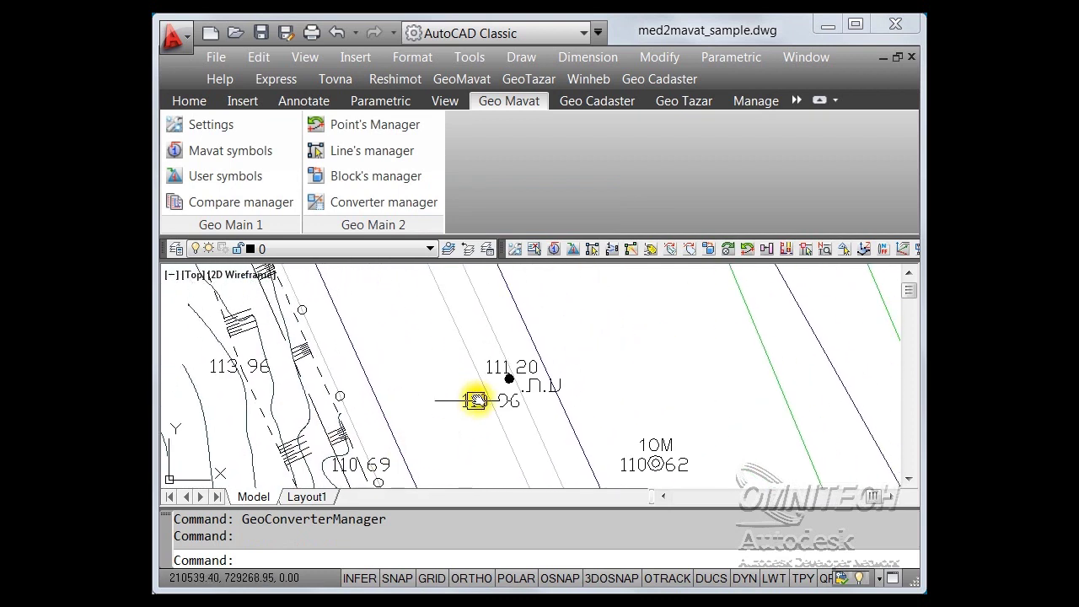
scroll(448, 372, "down", 10)
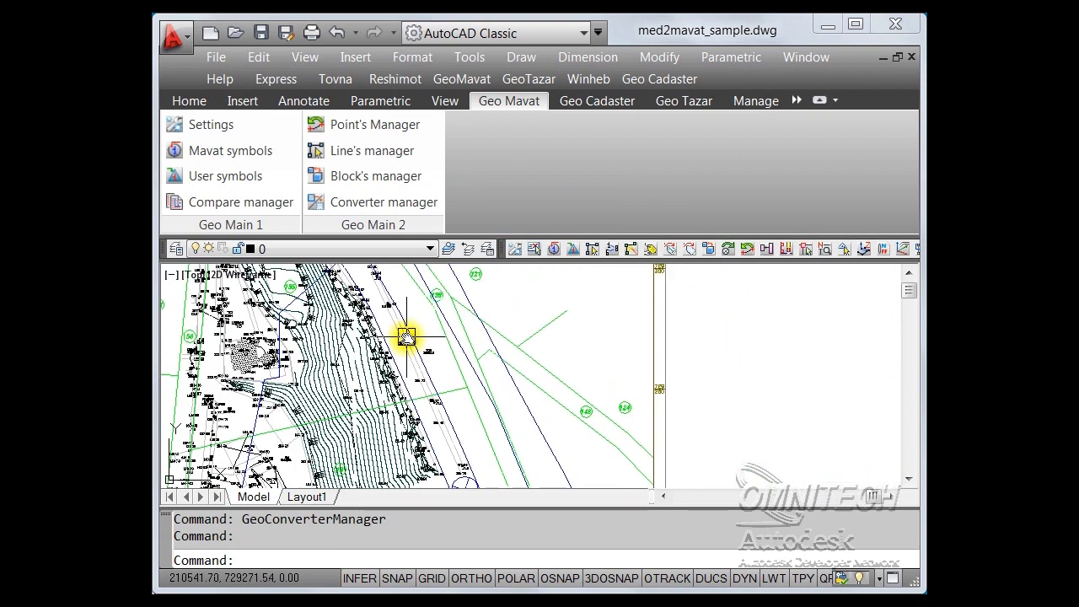
scroll(407, 337, "down", 3)
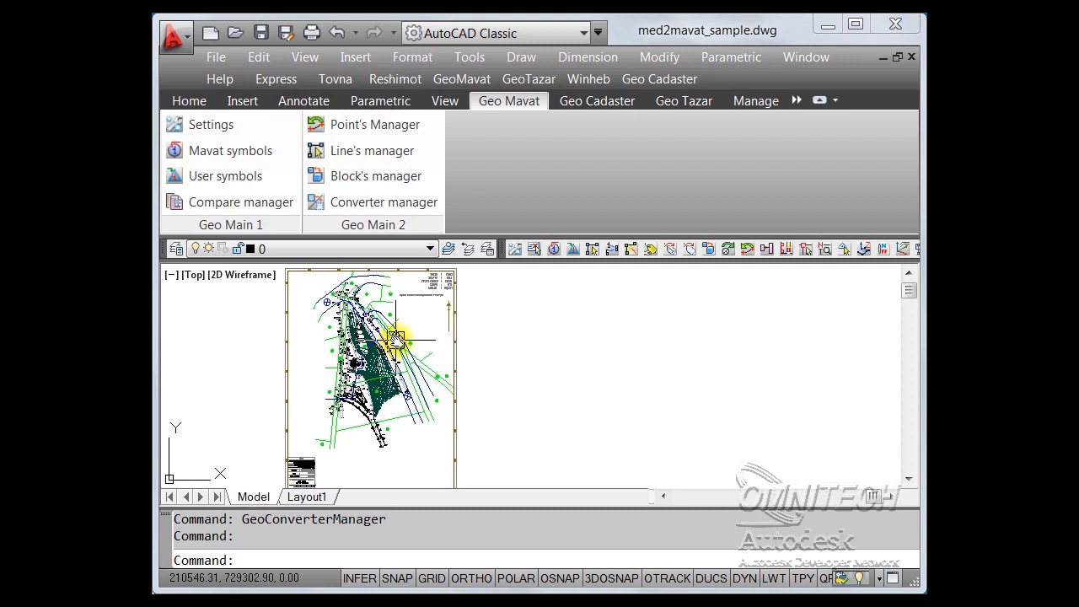
- Start a points legend from existing blocks and choose to show invisible attributes
left_click(390, 125)
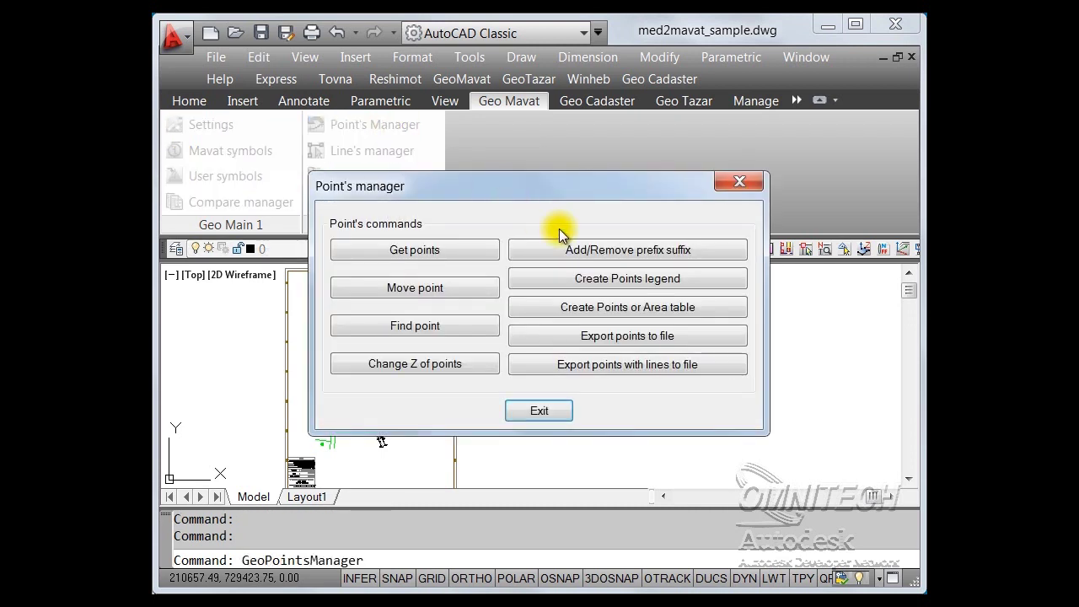
left_click(683, 278)
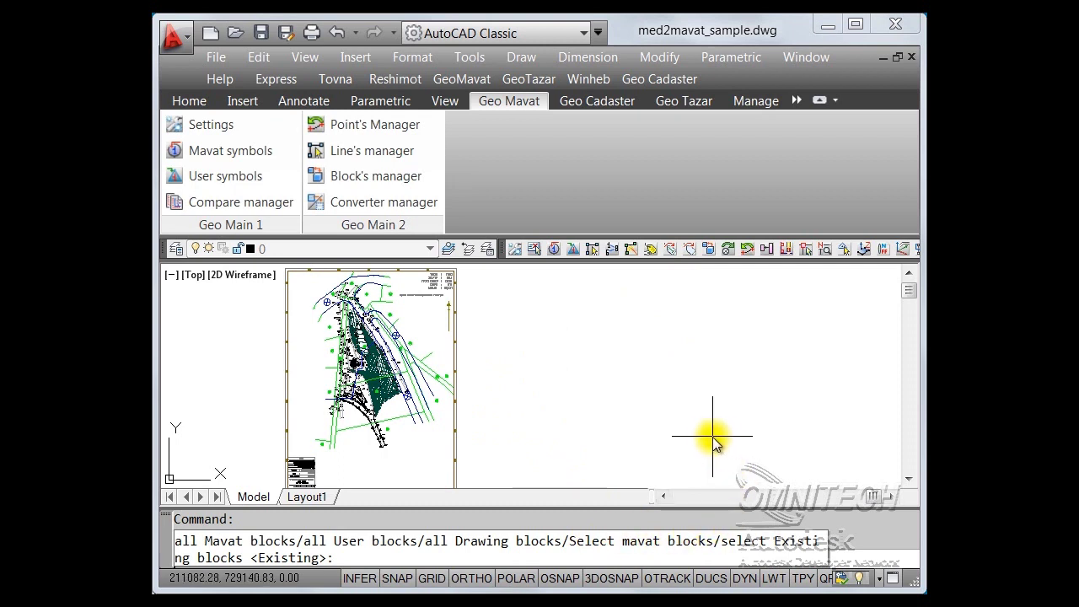
key("Return")
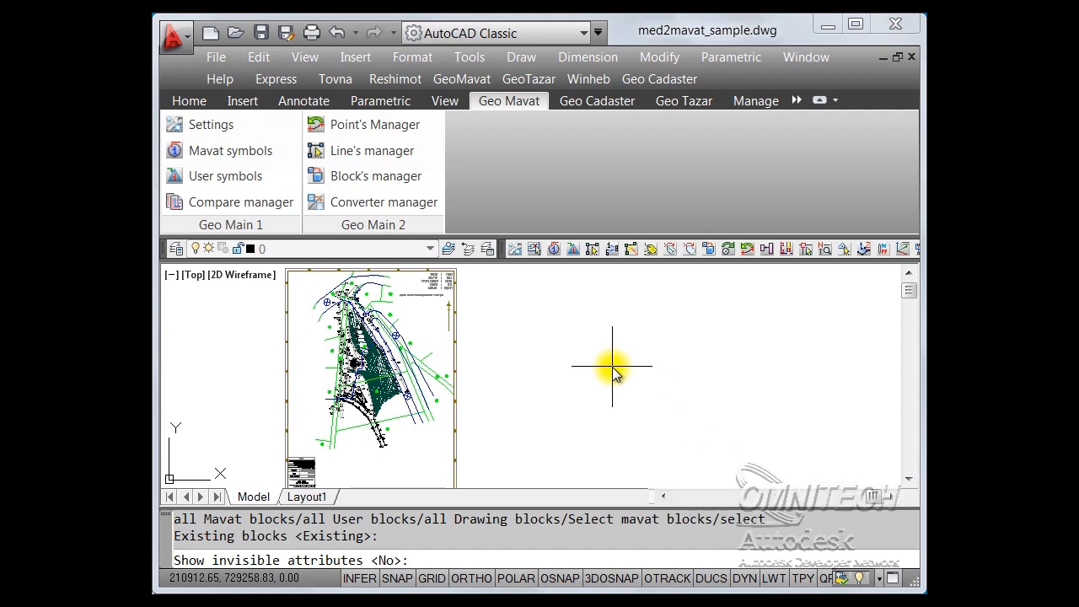
type("y")
key("Return")
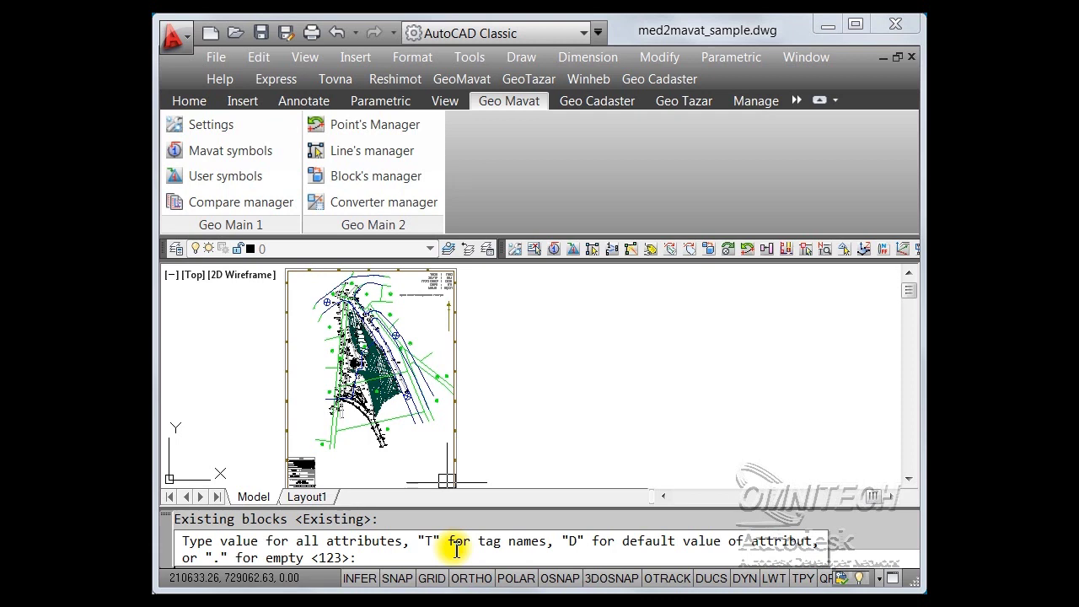
- Set the legend to use attribute tag names and separate blocks by layer, taking all objects in the drawing
type("t")
key("Return")
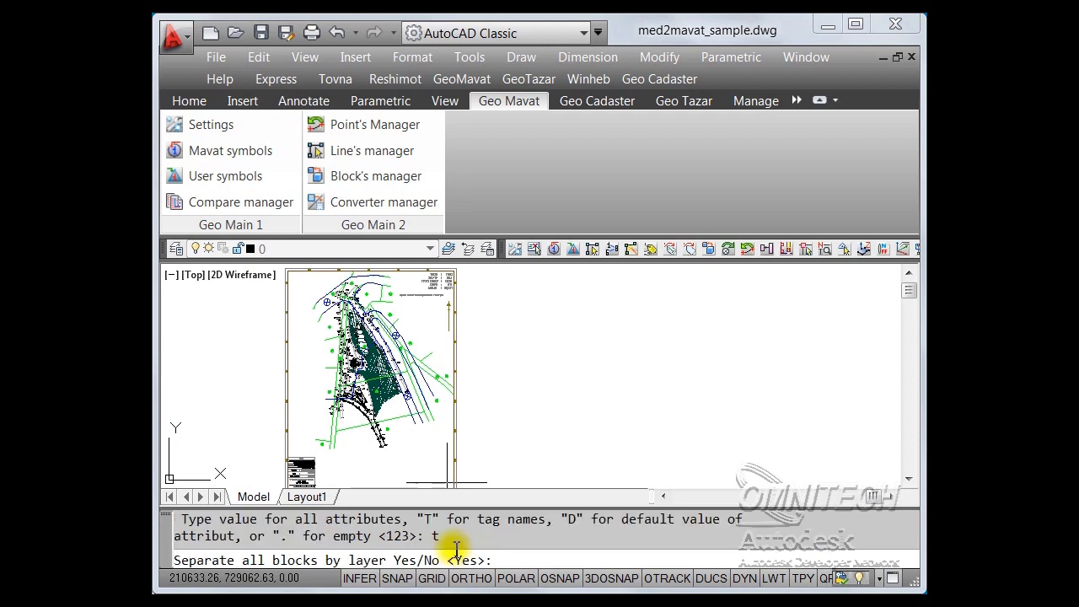
key("Return")
type("all")
key("Return")
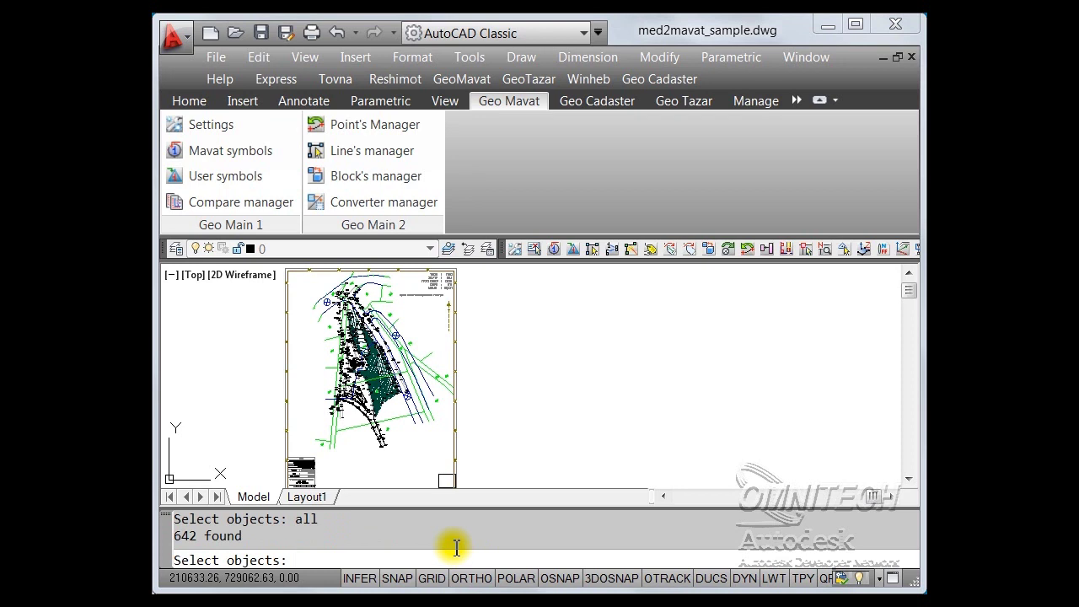
key("Return")
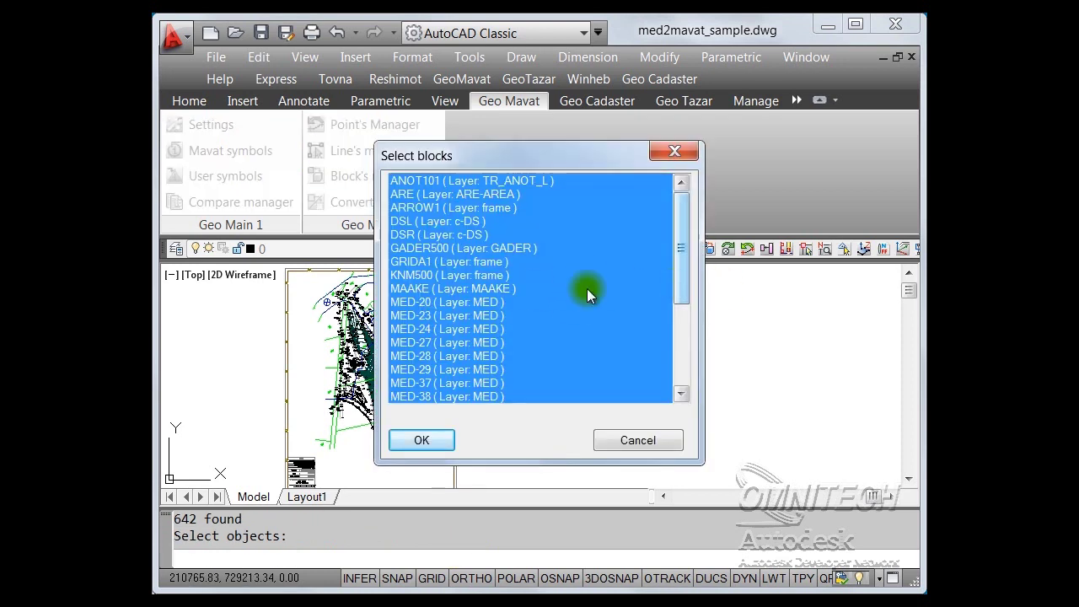
- Keep every listed block in the legend and place it in the empty space beside the drawing sheet at its default scale
left_click(442, 303)
left_click_drag(442, 305, 456, 420)
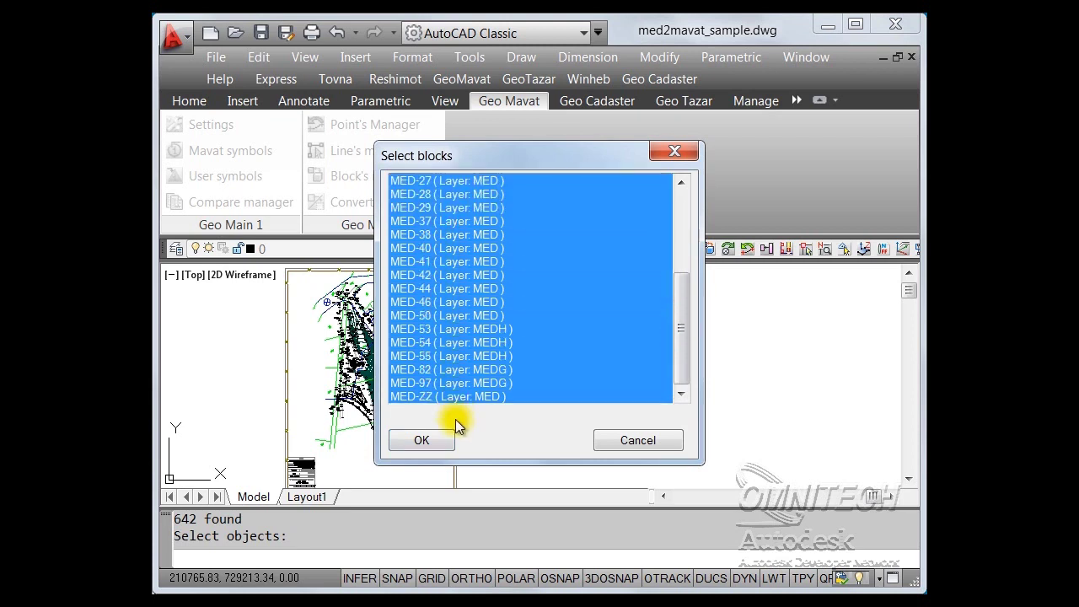
left_click(422, 440)
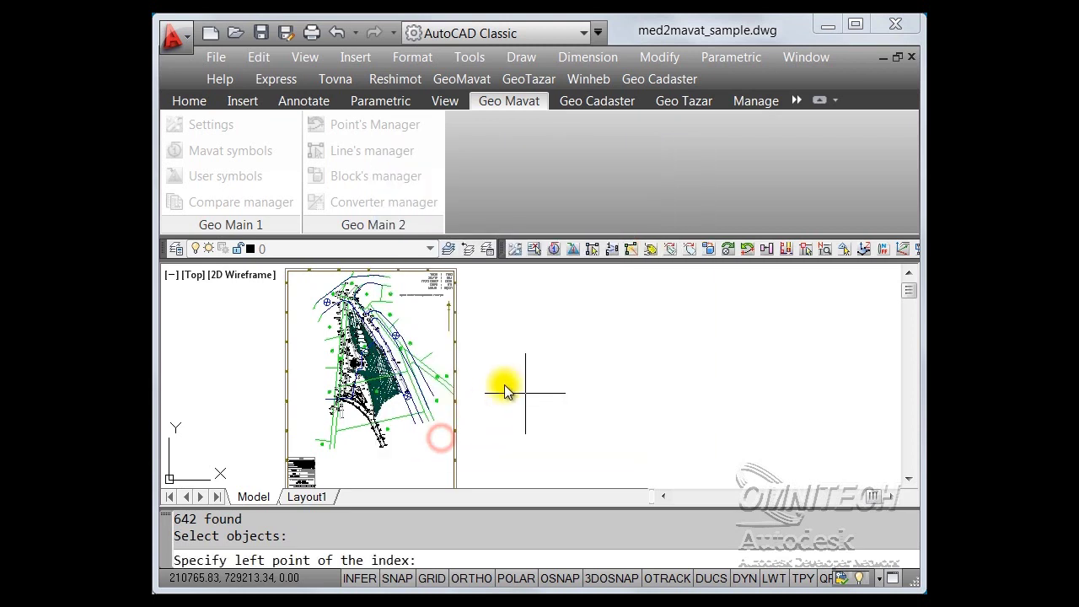
left_click(571, 301)
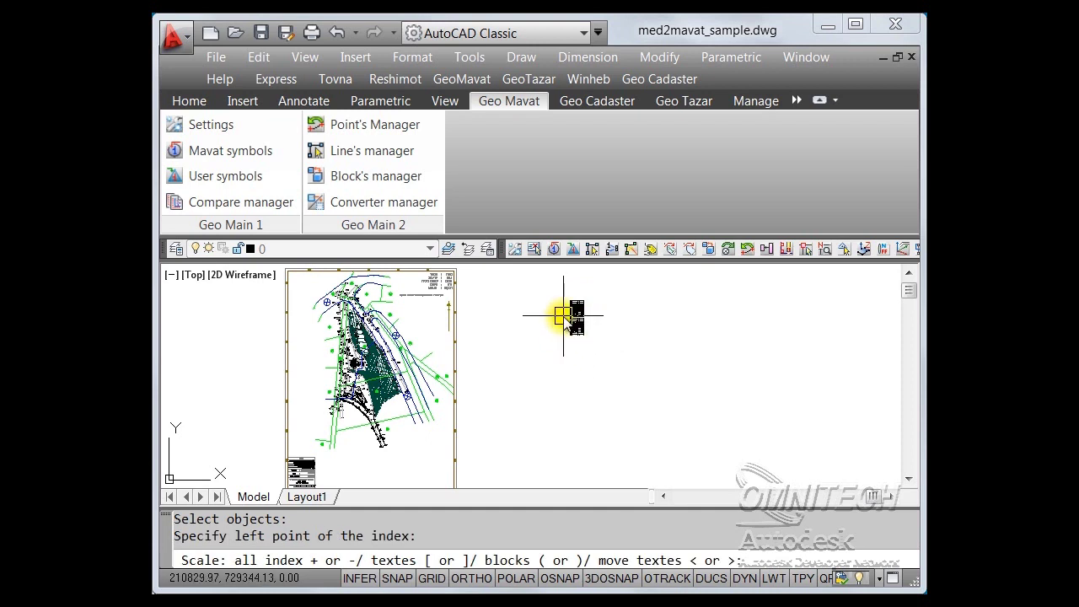
key("Return")
scroll(563, 315, "up", 5)
middle_click_drag(525, 315, 568, 436)
scroll(568, 435, "up", 8)
middle_click_drag(541, 382, 514, 385)
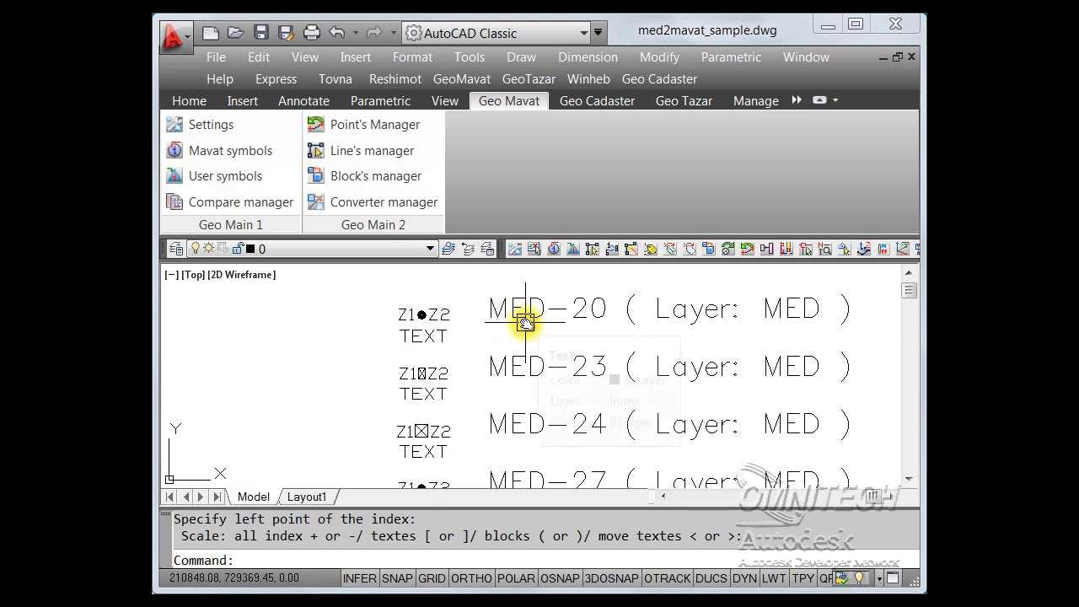
- Open the test template from the geo_mavat_sample folder in the Converter manager
left_click(398, 206)
left_click(592, 323)
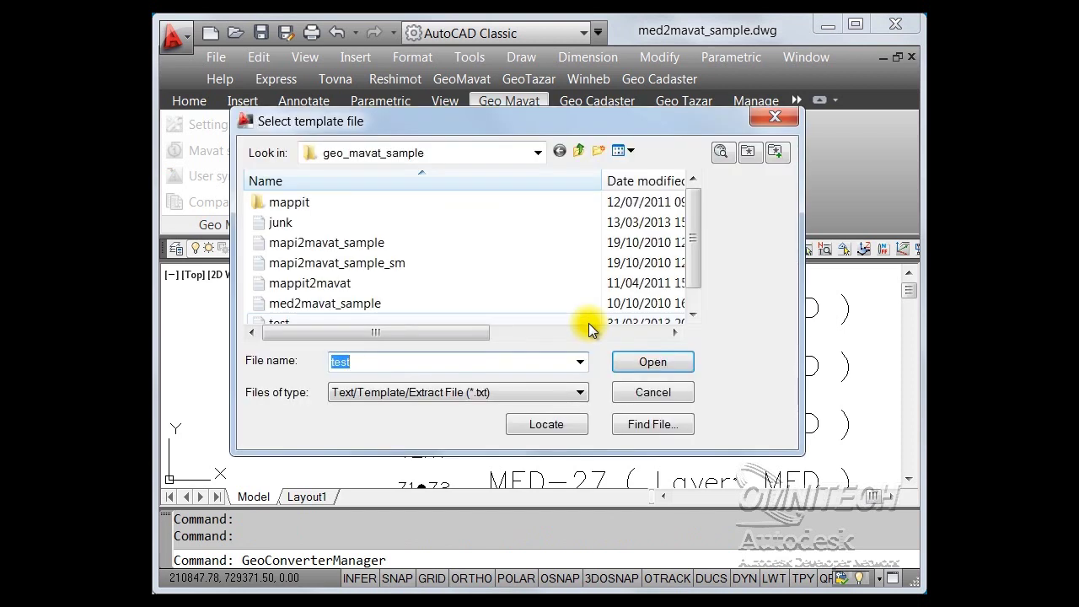
left_click_drag(692, 260, 700, 283)
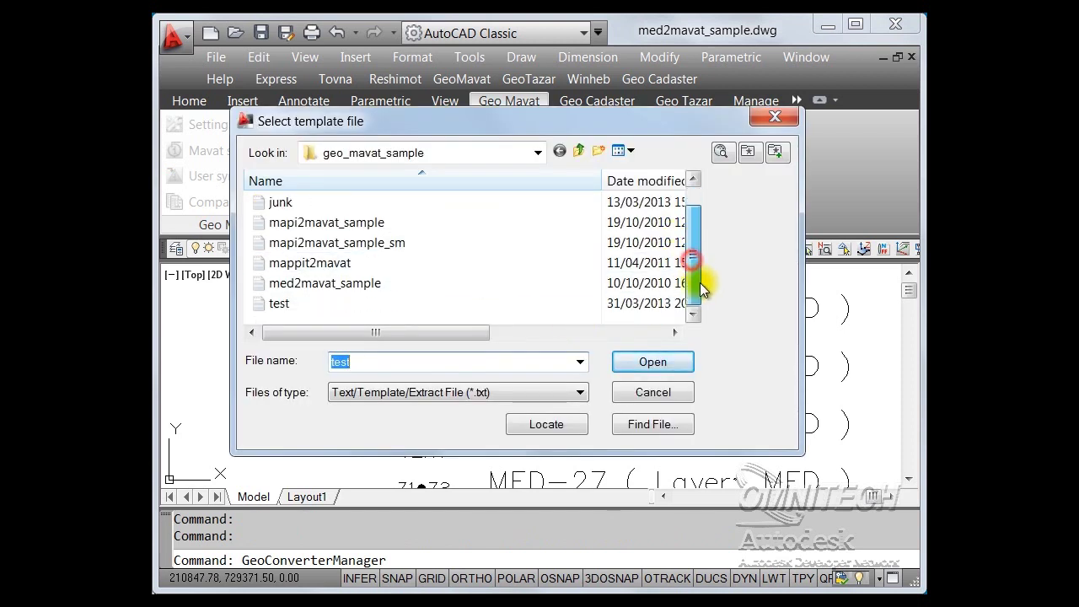
left_click(391, 303)
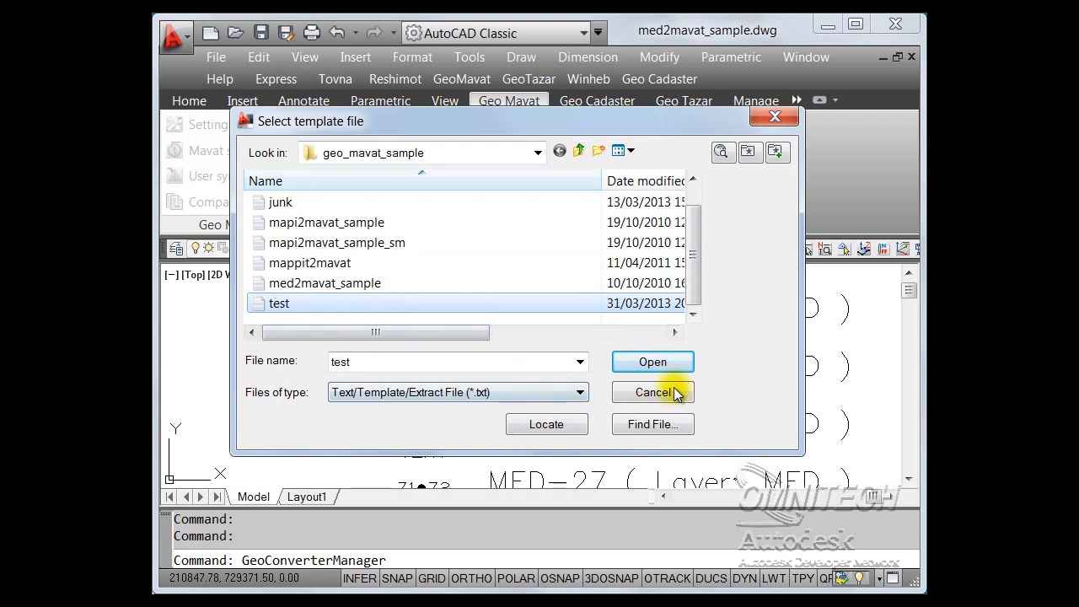
left_click(653, 361)
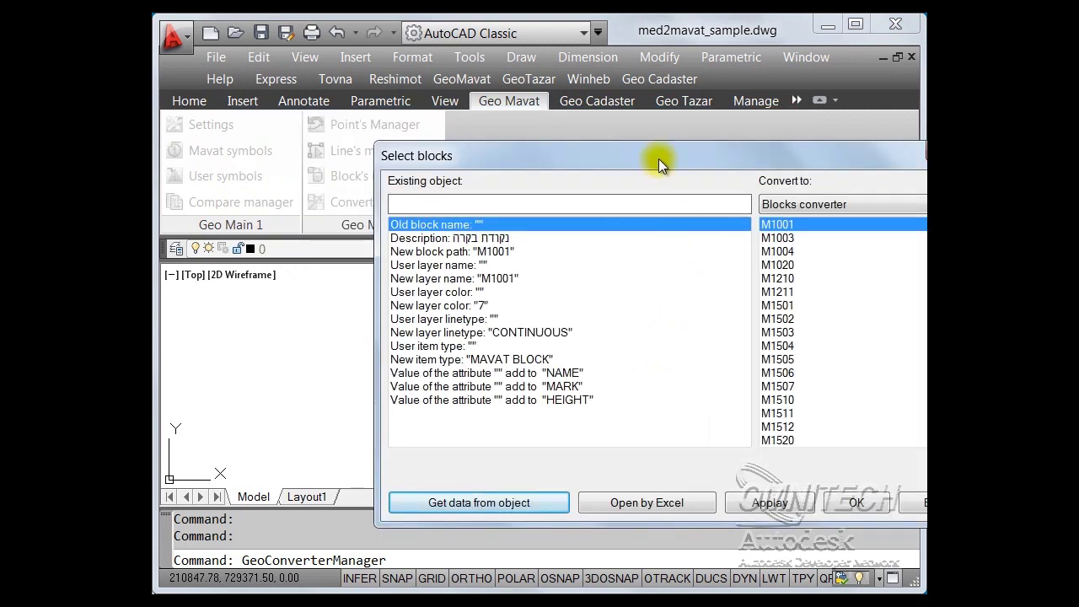
left_click_drag(658, 160, 497, 199)
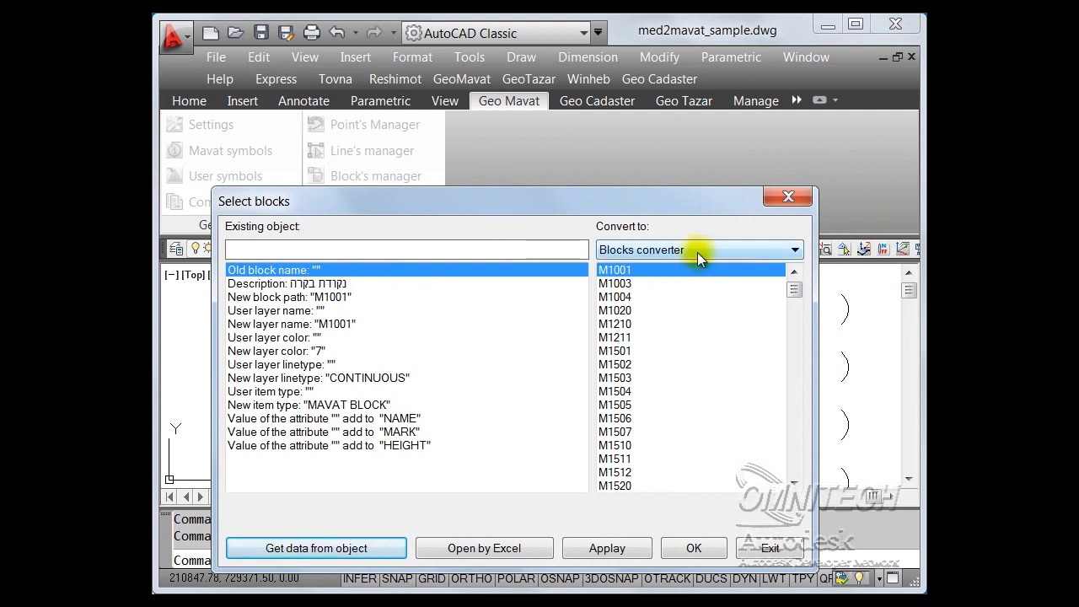
- With the Blocks converter, fill in the existing object data for M1001 from the MED-20 block in the legend
left_click(698, 252)
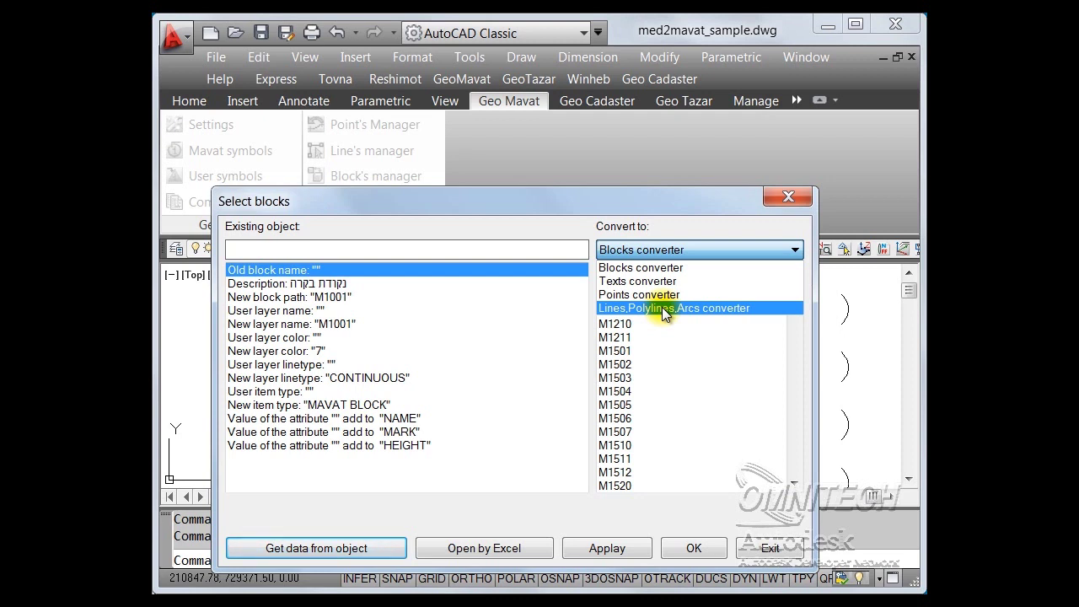
left_click(663, 270)
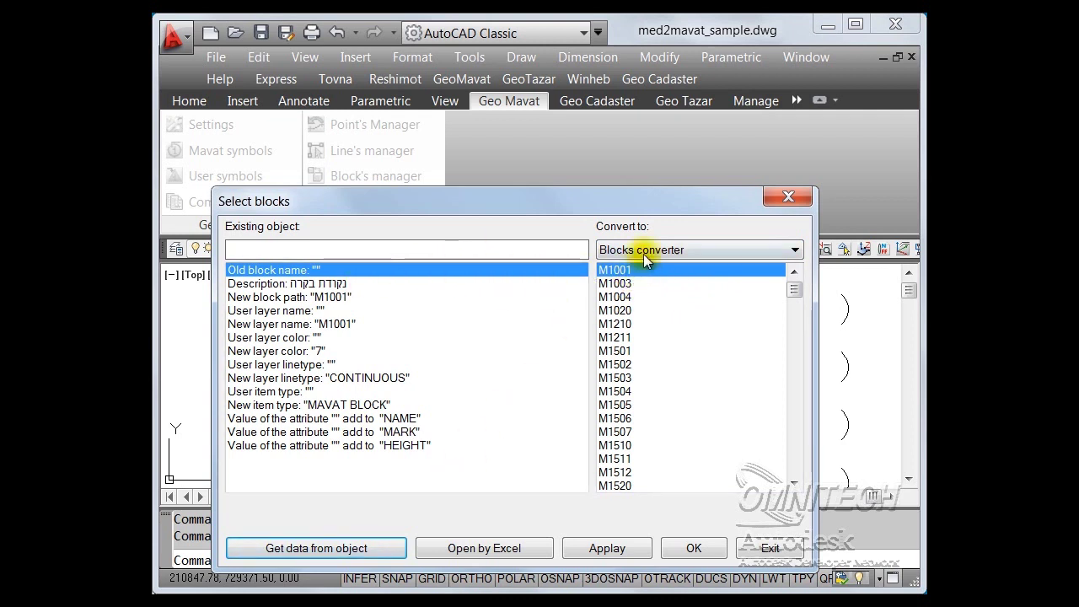
left_click(621, 285)
left_click(616, 271)
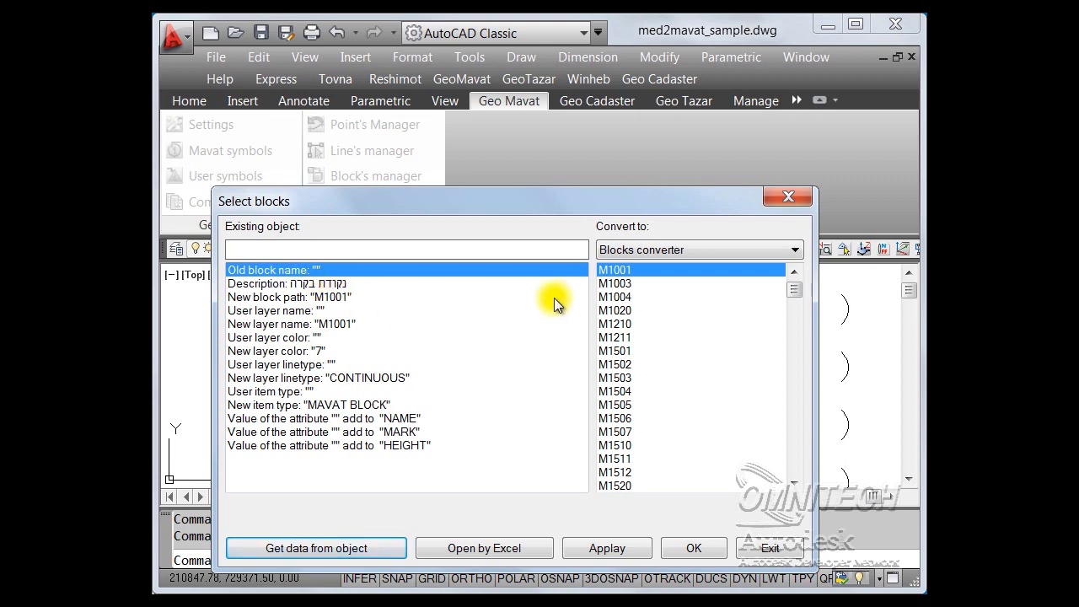
left_click(337, 548)
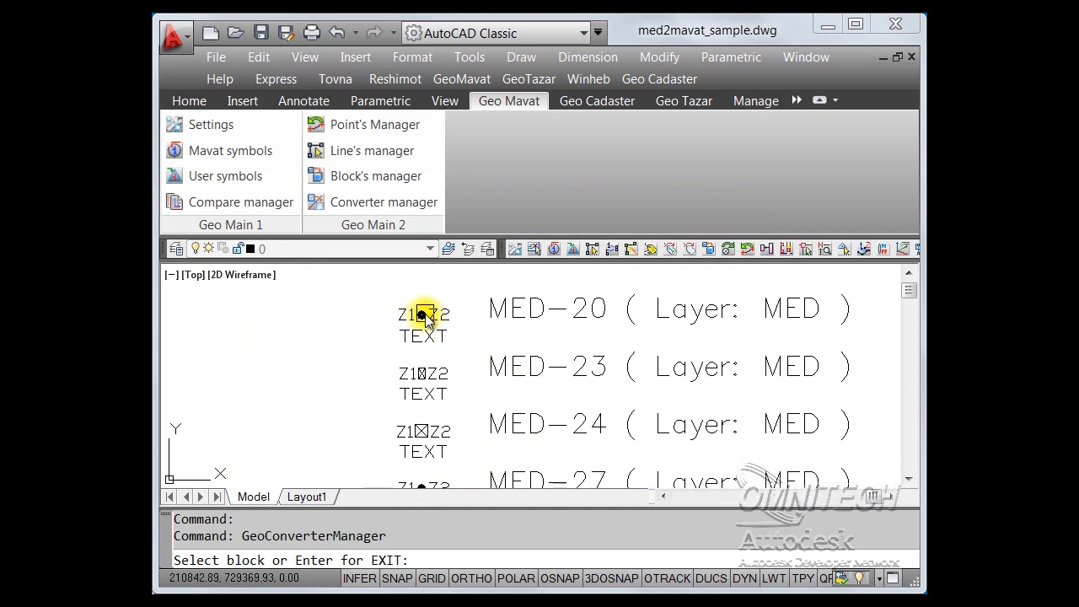
left_click(424, 315)
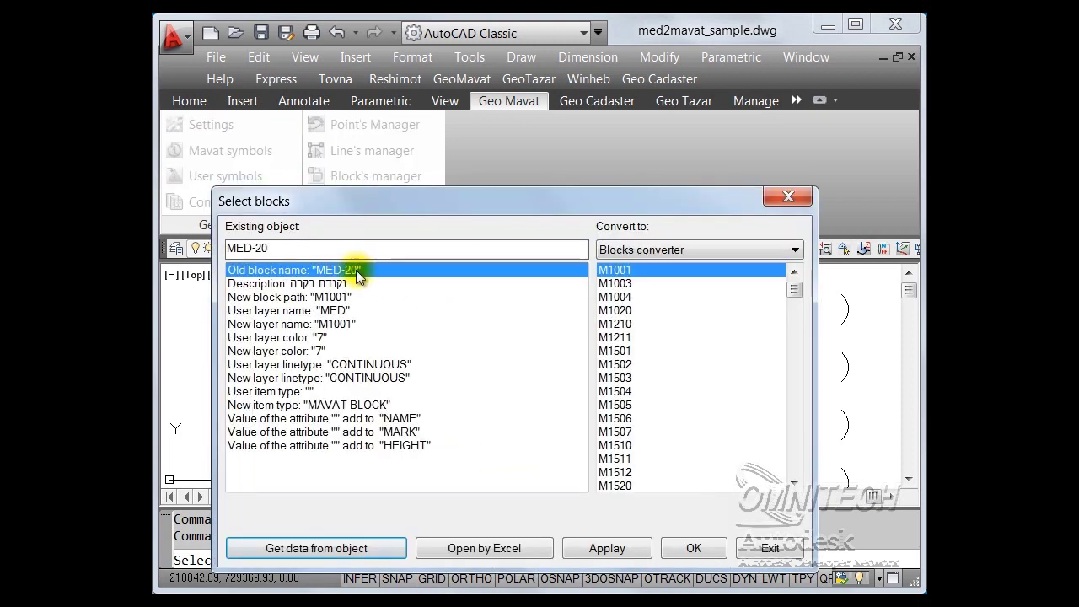
left_click_drag(427, 207, 491, 148)
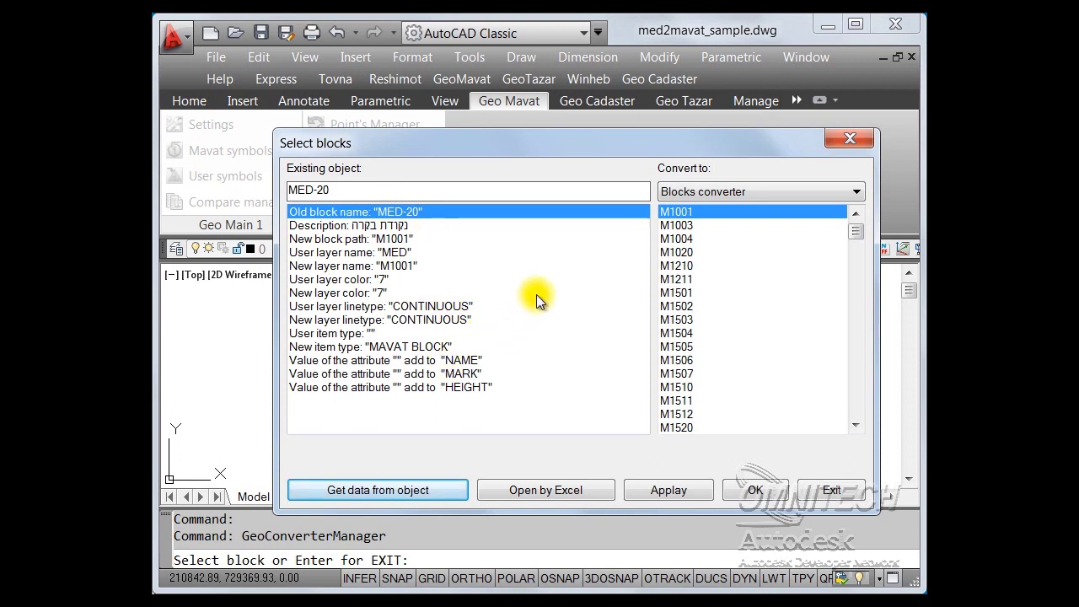
- Compare the filled M1001 entry with the M1003 entry in the block conversion list
left_click(679, 226)
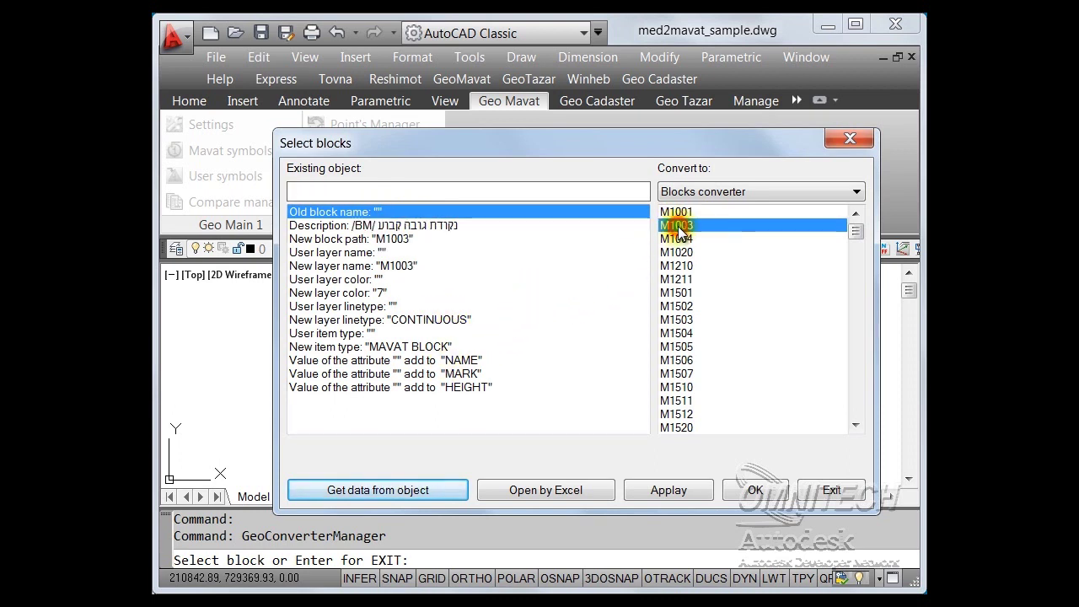
left_click(687, 212)
left_click(685, 225)
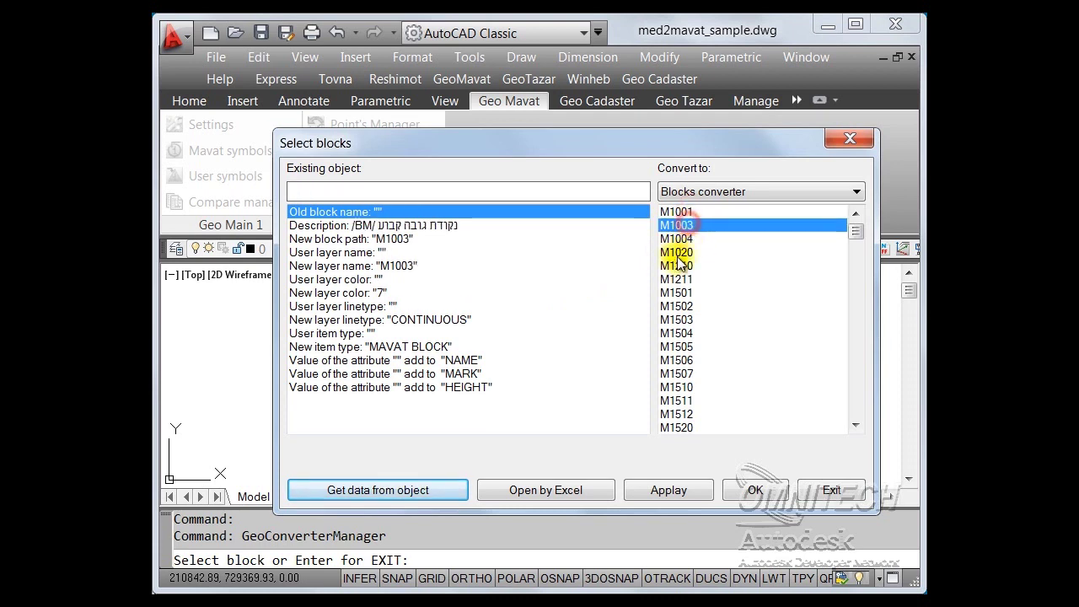
left_click(685, 213)
left_click(686, 224)
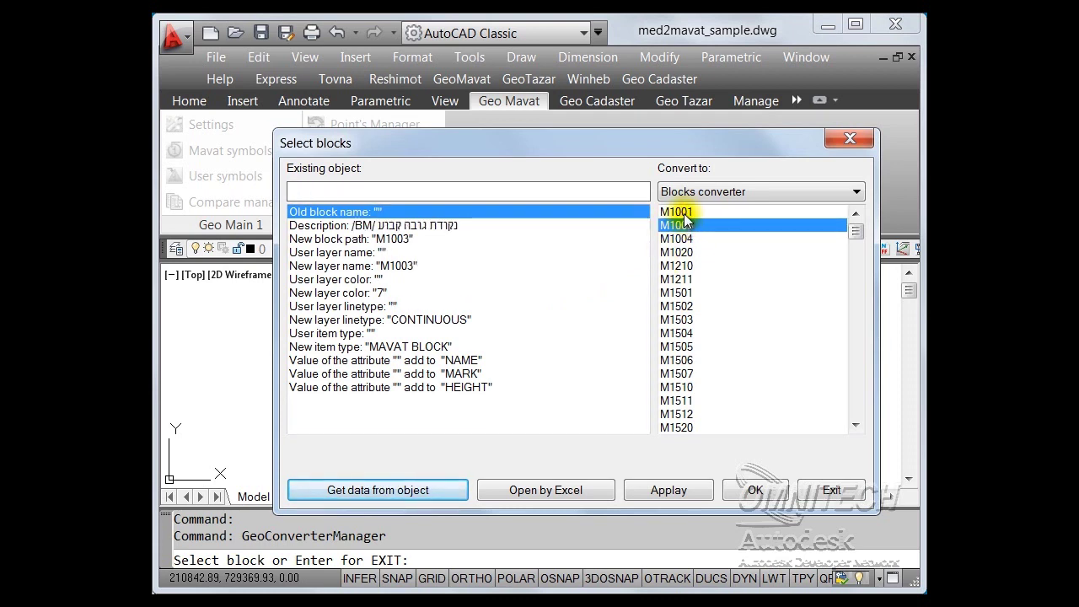
left_click(683, 213)
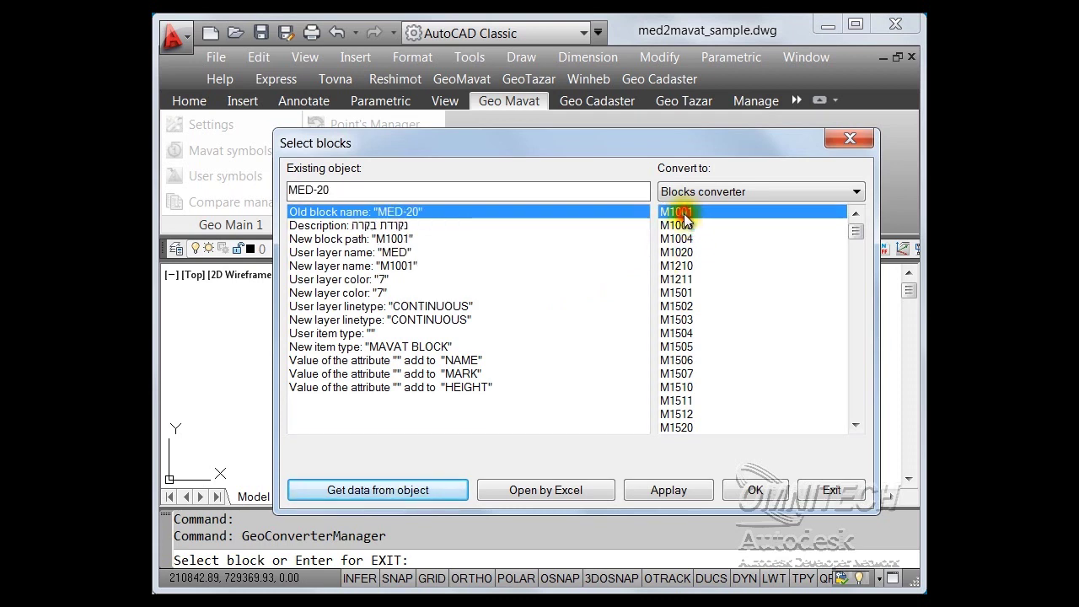
- Map the TEXT attribute of the MED-20 legend block to the NAME attribute of M1001
left_click(455, 361)
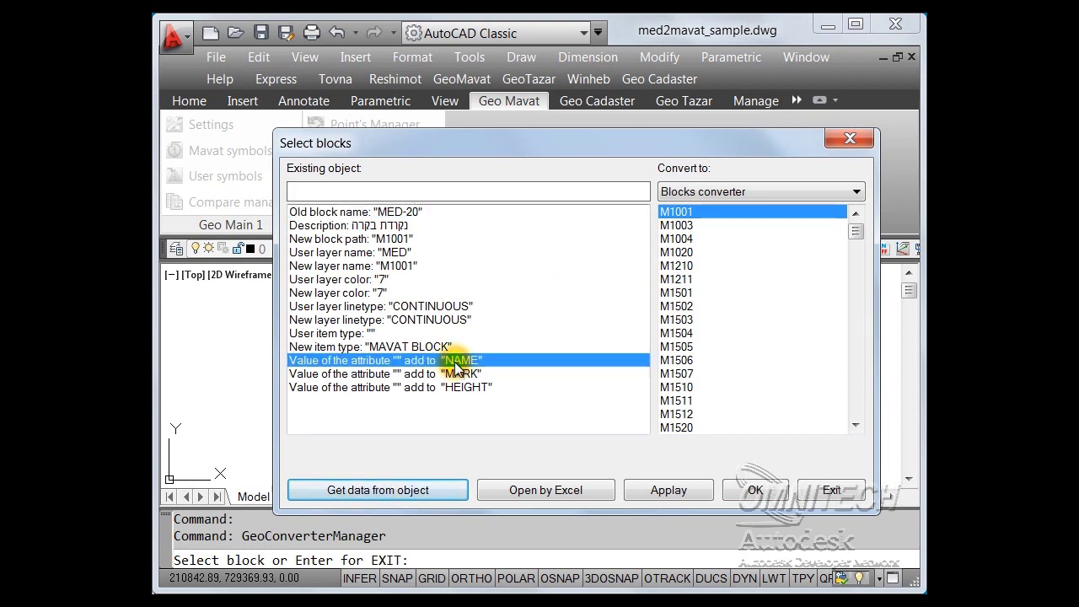
left_click(413, 490)
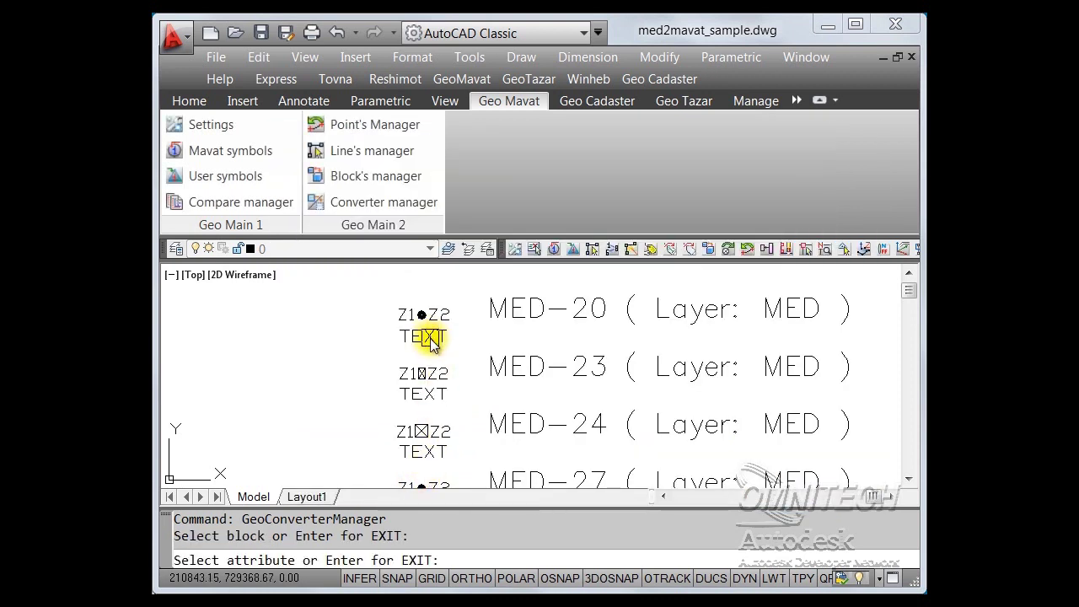
left_click(430, 337)
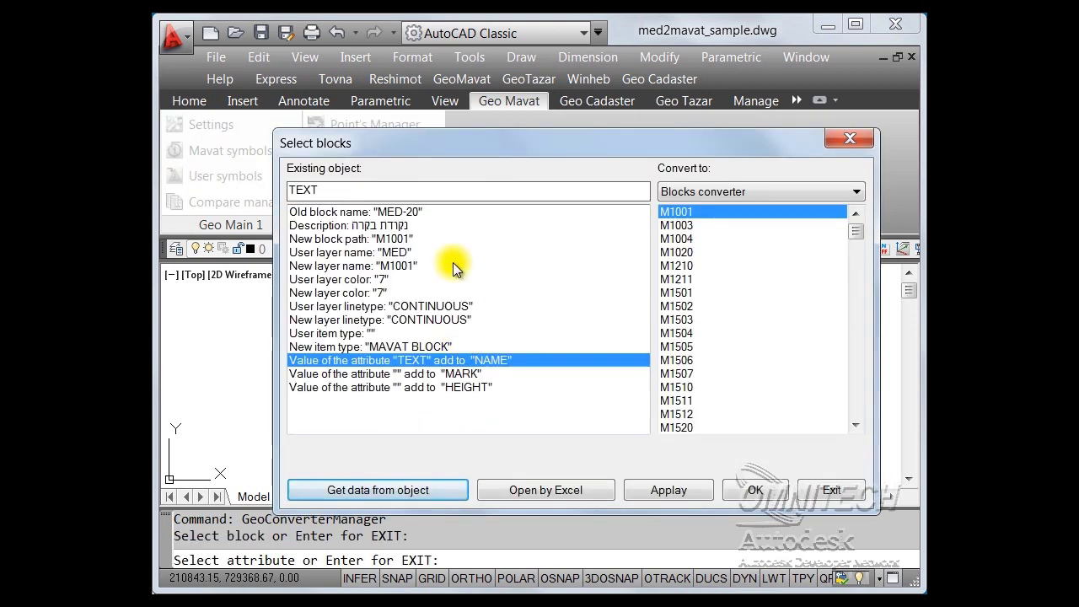
- Fill in M1003 from the MED-23 legend block and map its TEXT attribute to NAME
left_click(679, 226)
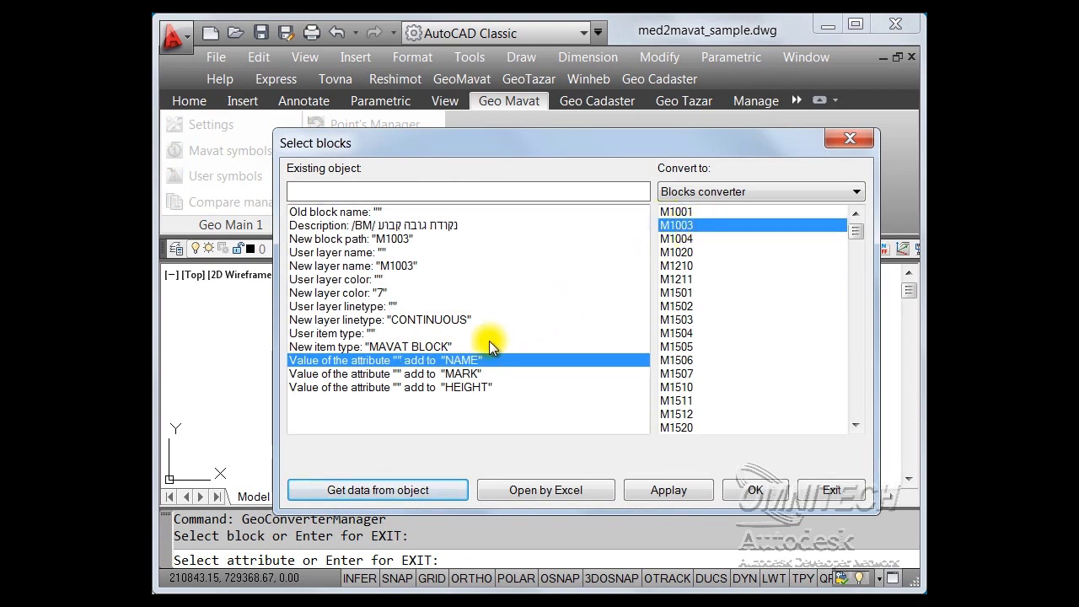
left_click(355, 213)
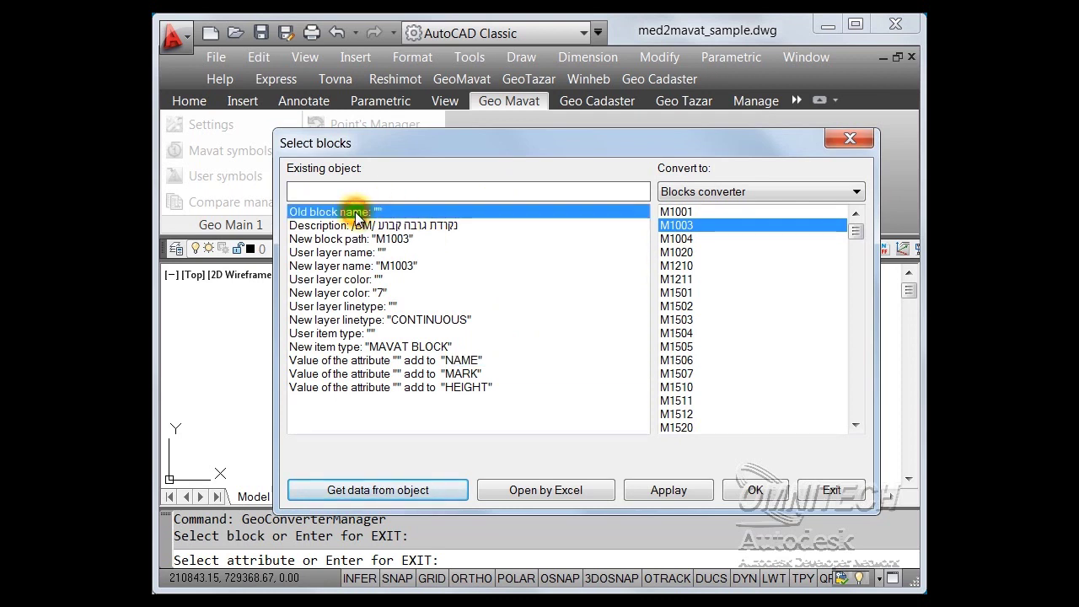
left_click(440, 360)
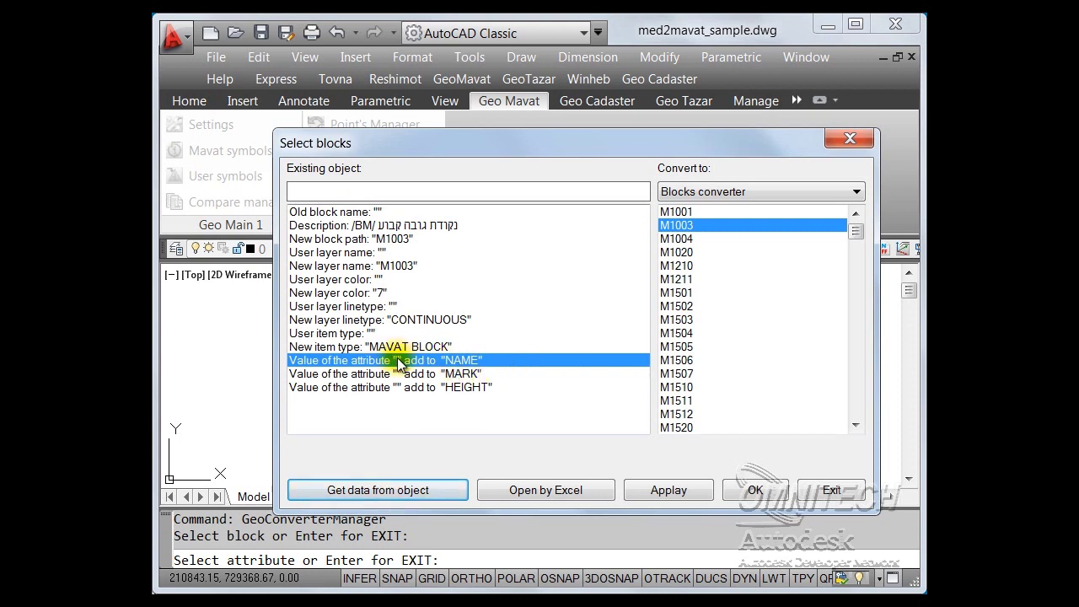
left_click(398, 490)
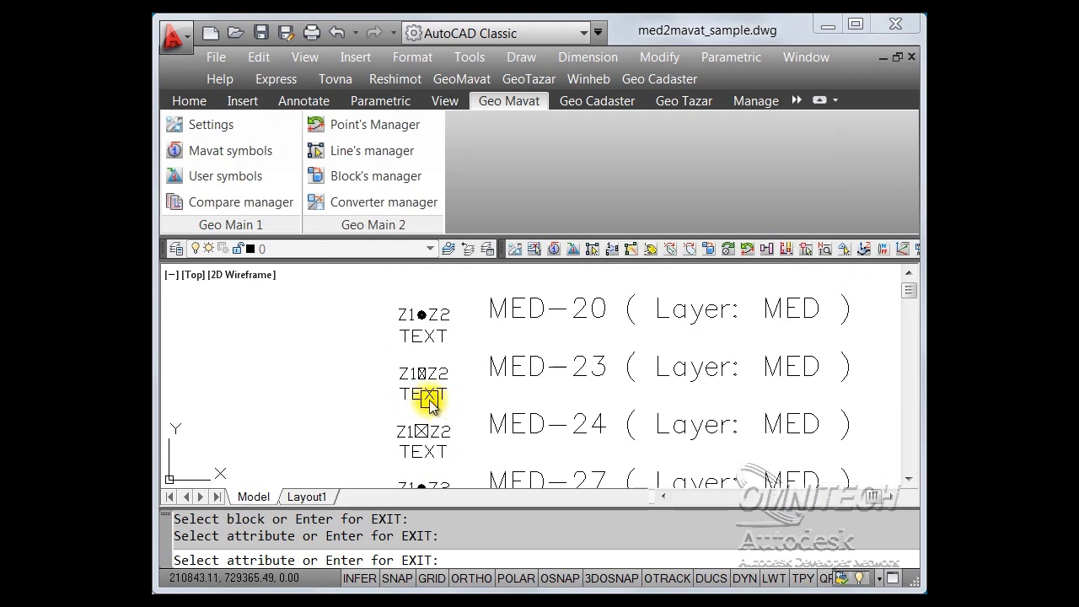
left_click(429, 398)
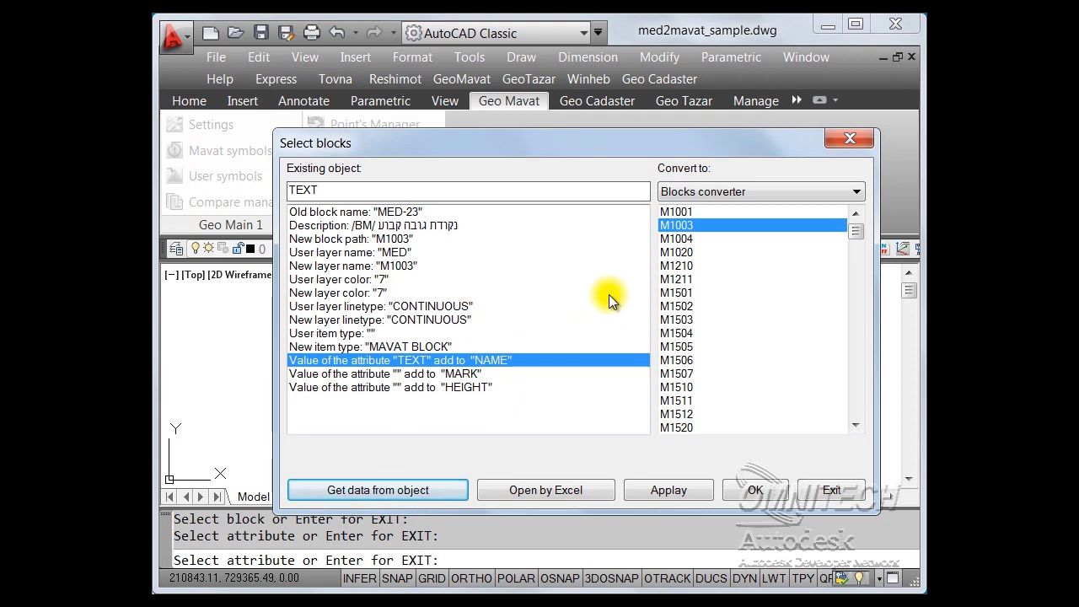
- Add MED-24 to the old block name of M1001 so that it reads MED-20;MED-24
left_click(386, 212)
left_click(675, 212)
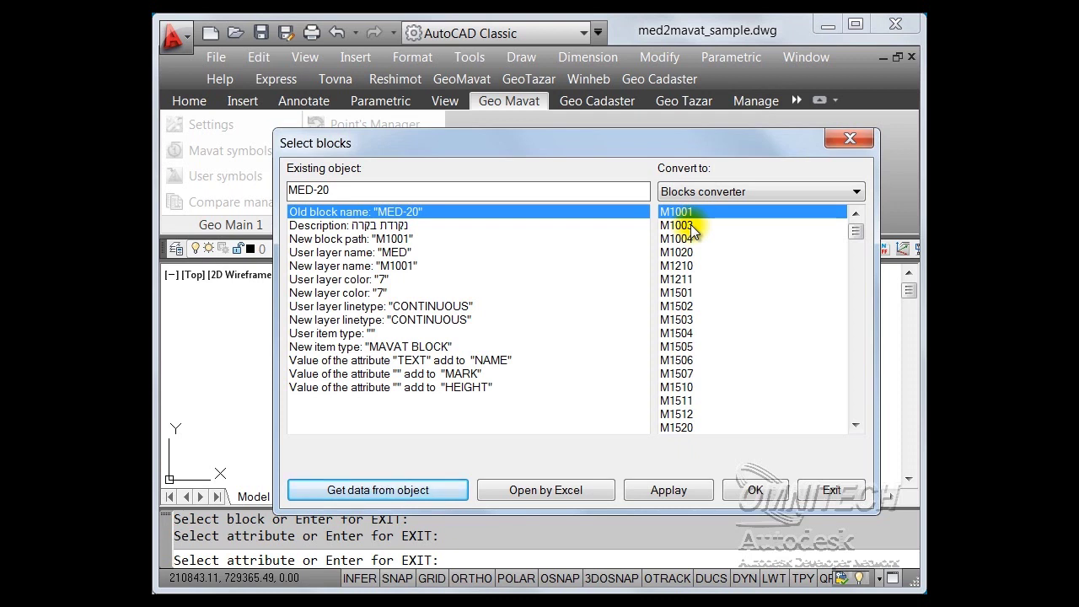
mouse_move(639, 145)
left_mouse_down()
mouse_move(462, 436)
mouse_move(486, 522)
mouse_move(568, 129)
mouse_move(579, 150)
left_mouse_up()
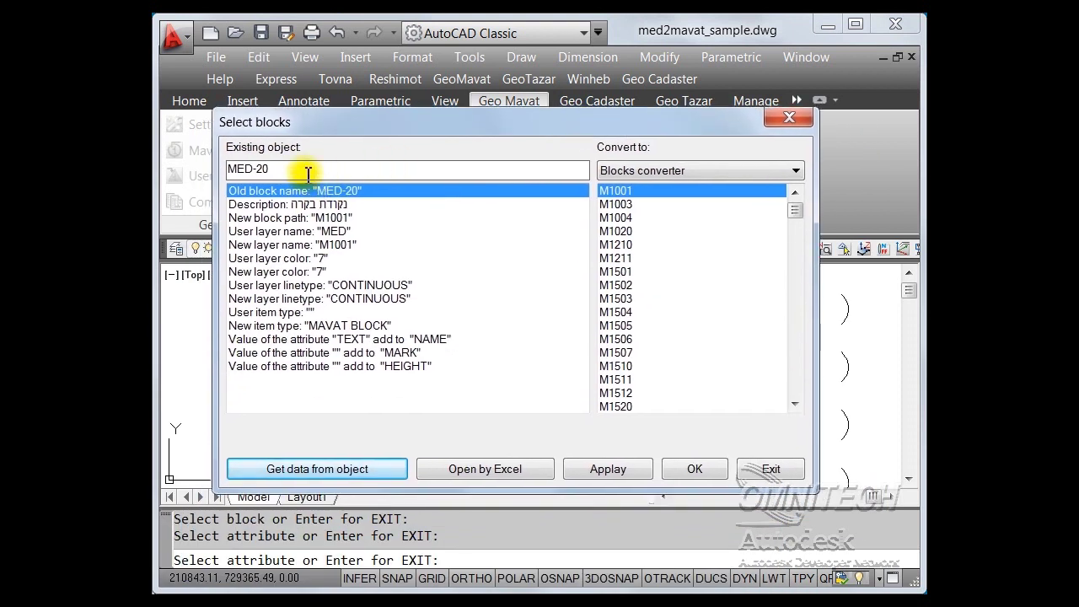
left_click(289, 168)
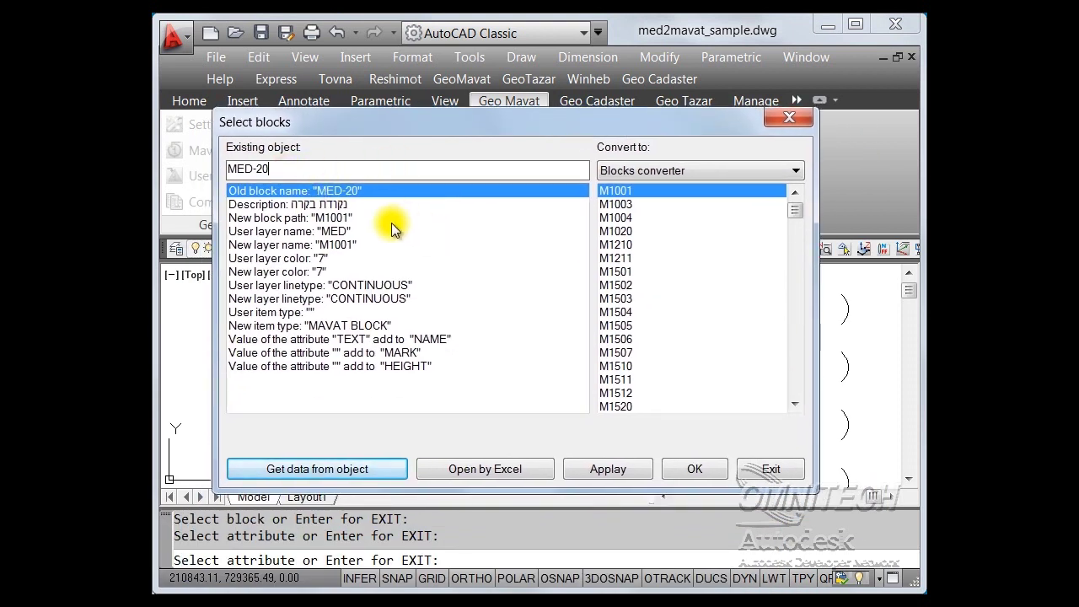
type(";")
key("BackSpace")
type(";MED-24")
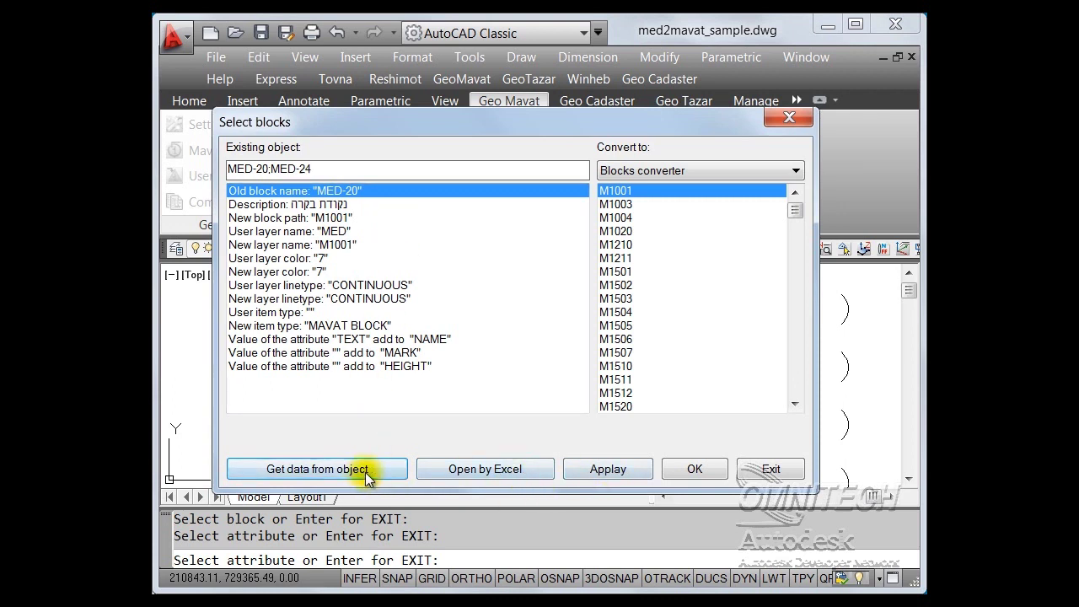
- Apply the block mapping changes, save the current template, and close the template editor with saving
left_click(622, 469)
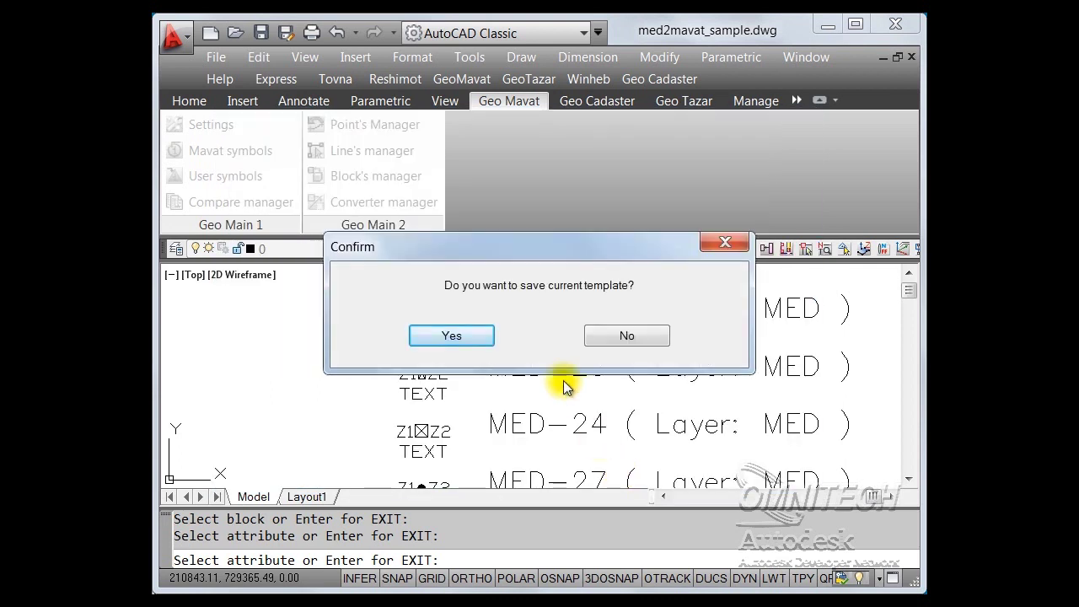
left_click(454, 336)
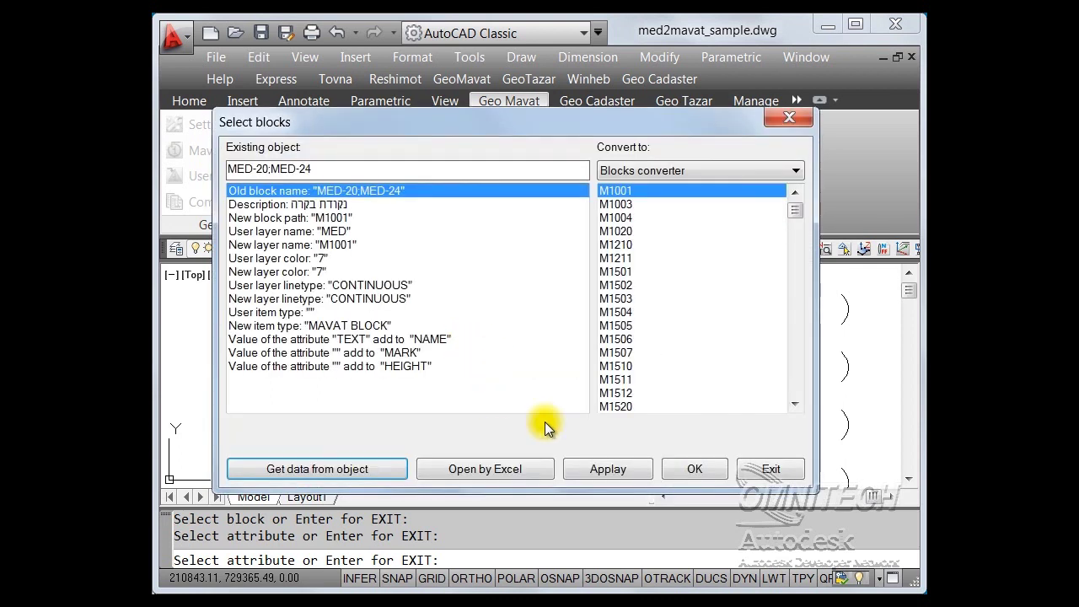
left_click(701, 471)
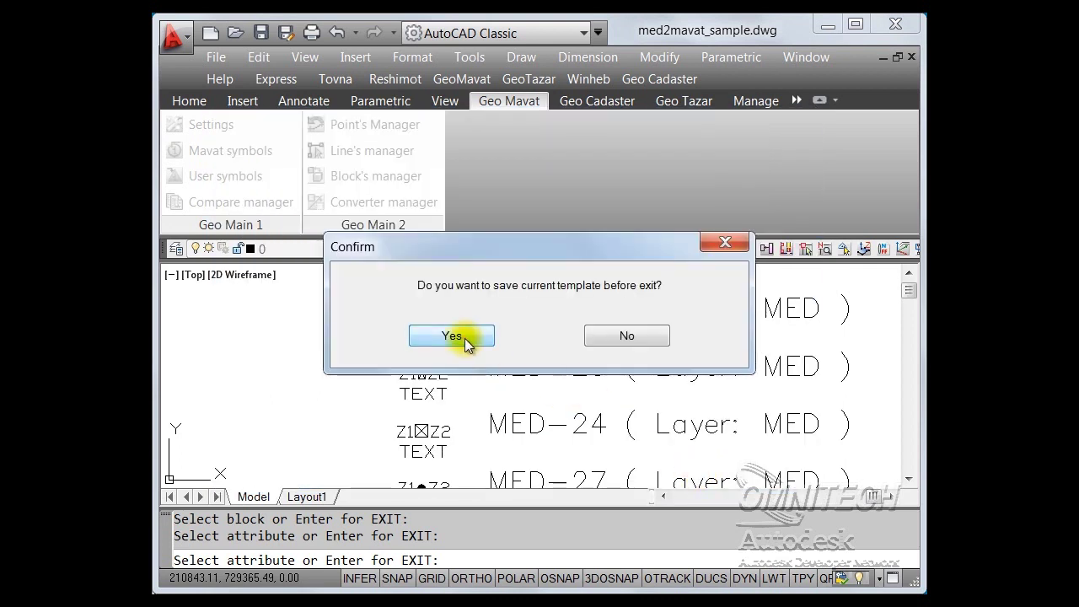
left_click(454, 337)
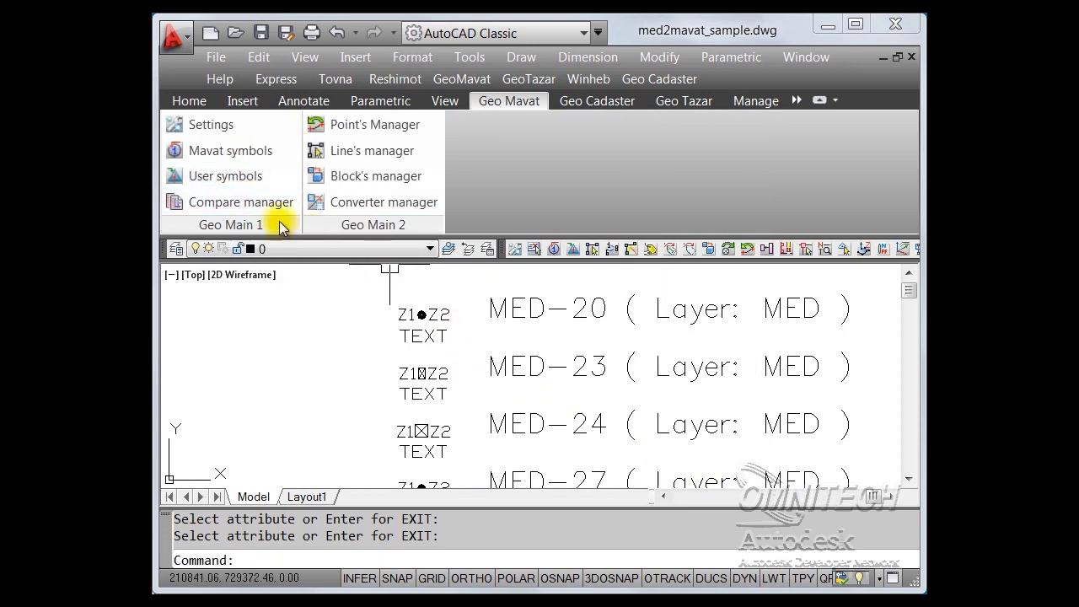
- Reopen the test converter template for editing from the Converter manager
left_click(392, 209)
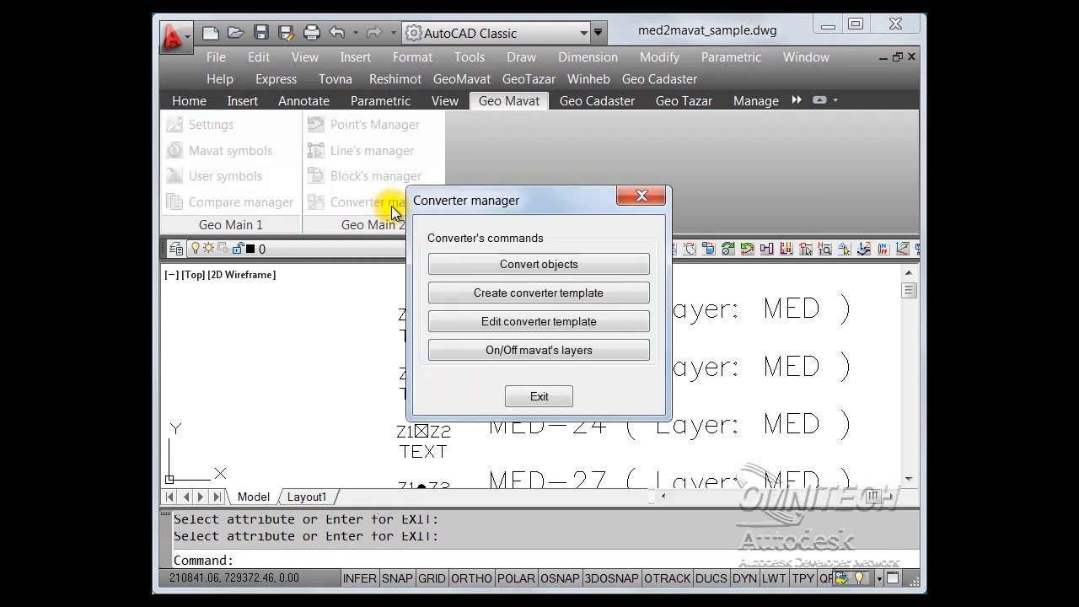
left_click(546, 324)
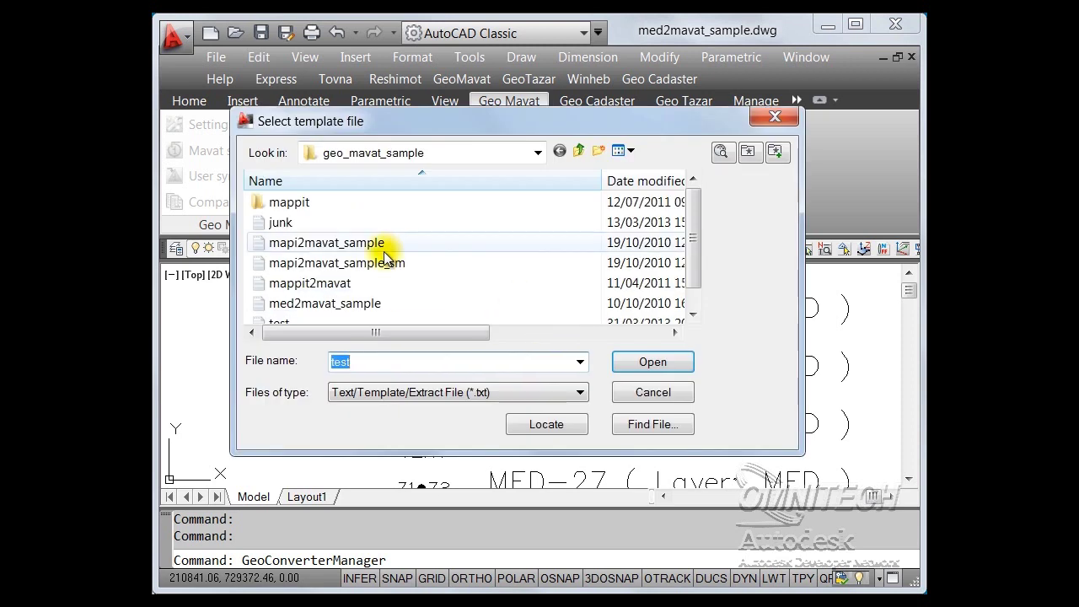
left_click(666, 361)
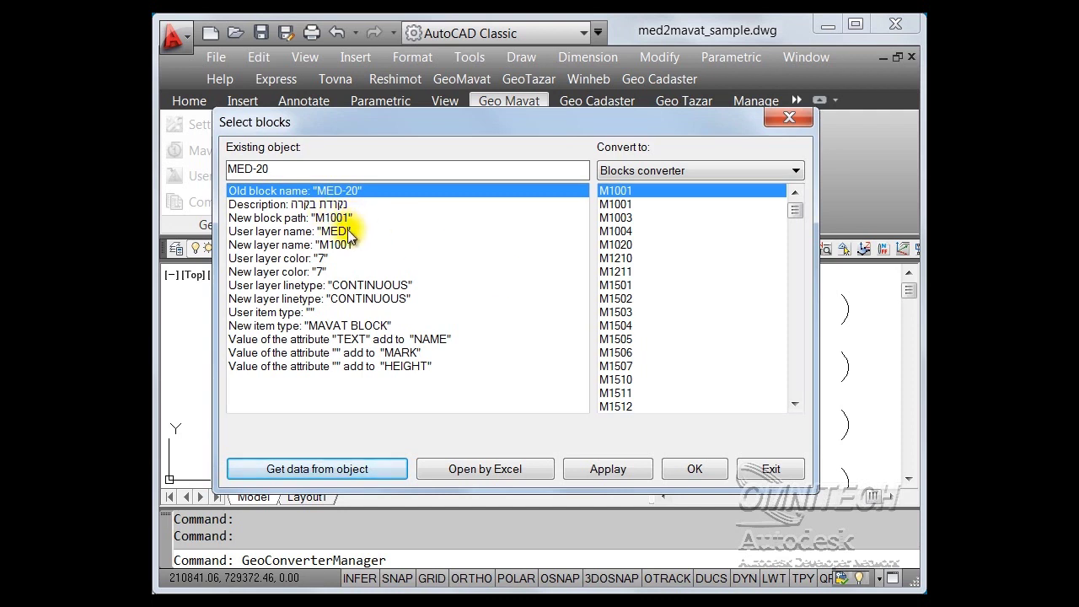
- Compare the old block names of the two M1001 entries in the block conversion list
left_click(610, 205)
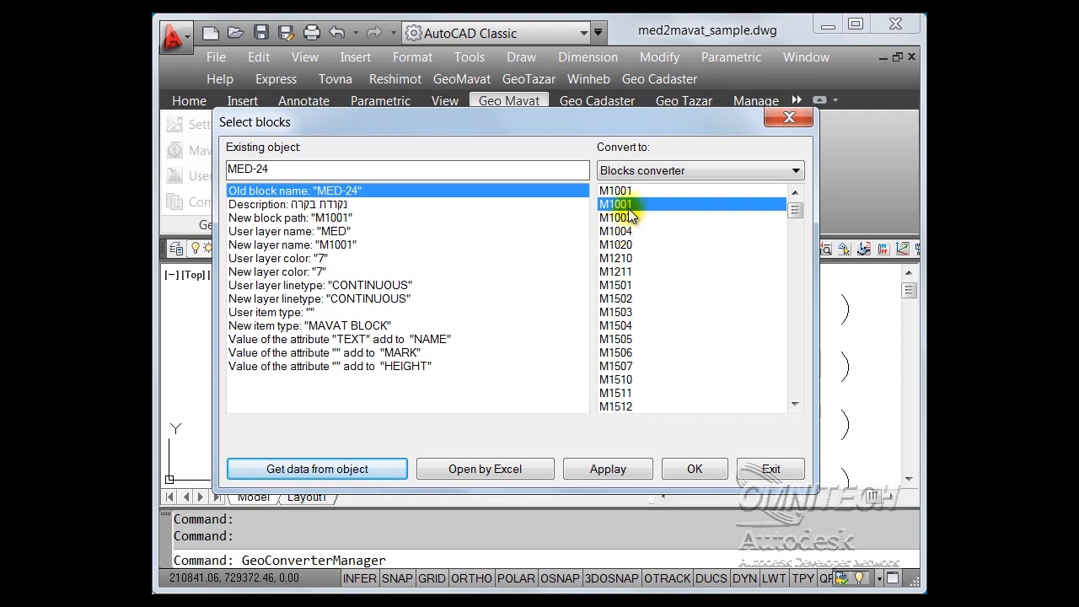
left_click(629, 192)
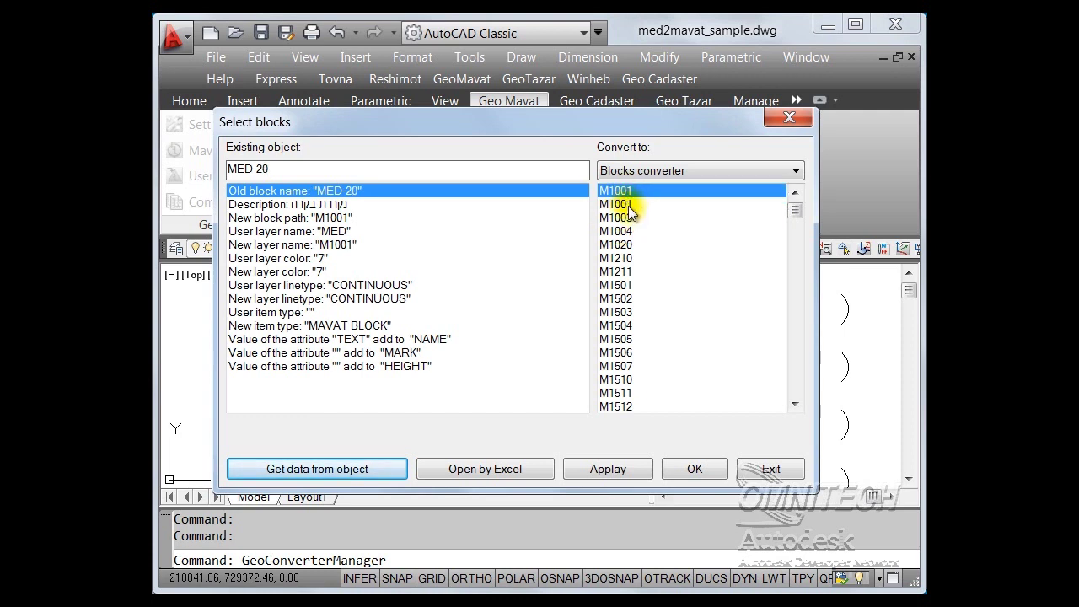
left_click(628, 206)
left_click(628, 191)
left_click(631, 204)
left_click(631, 193)
left_click(631, 204)
left_click(631, 193)
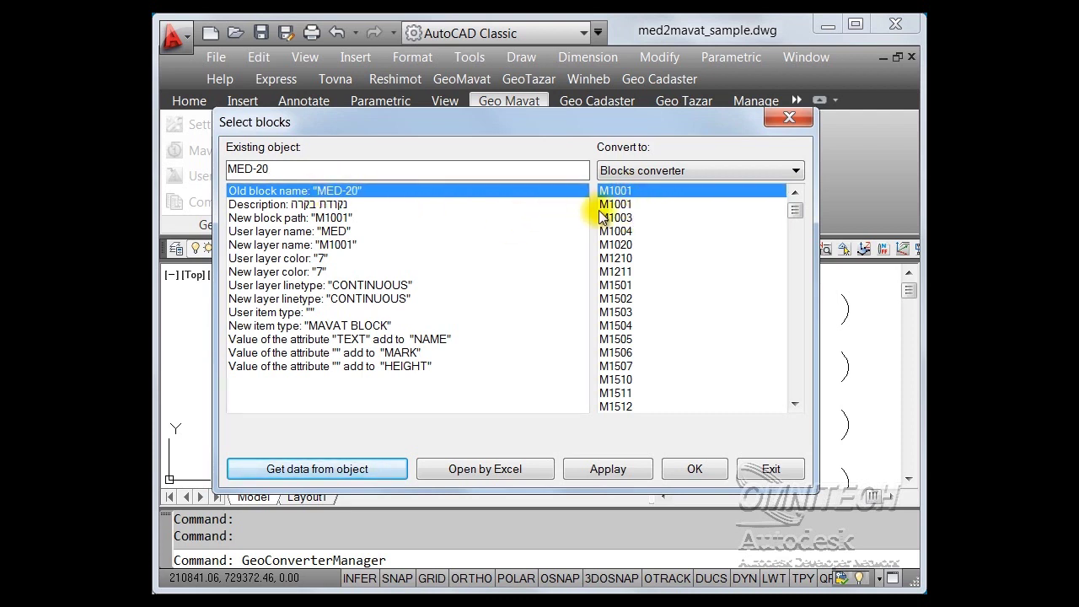
left_click(630, 205)
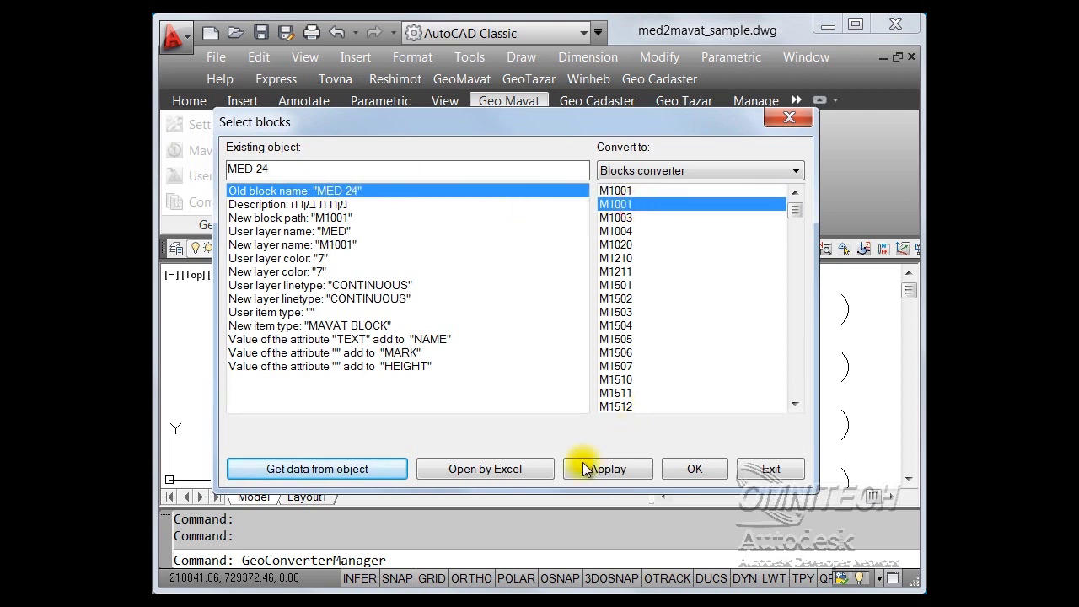
- Open the converter template in Excel and resize the Element description column to a readable width
left_click(504, 471)
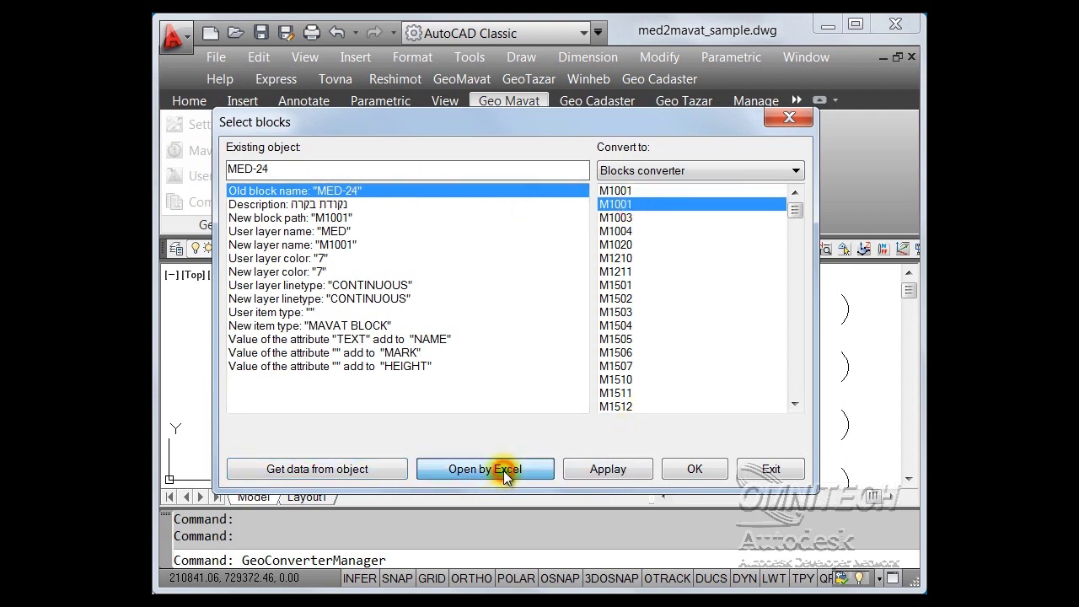
left_click(453, 369)
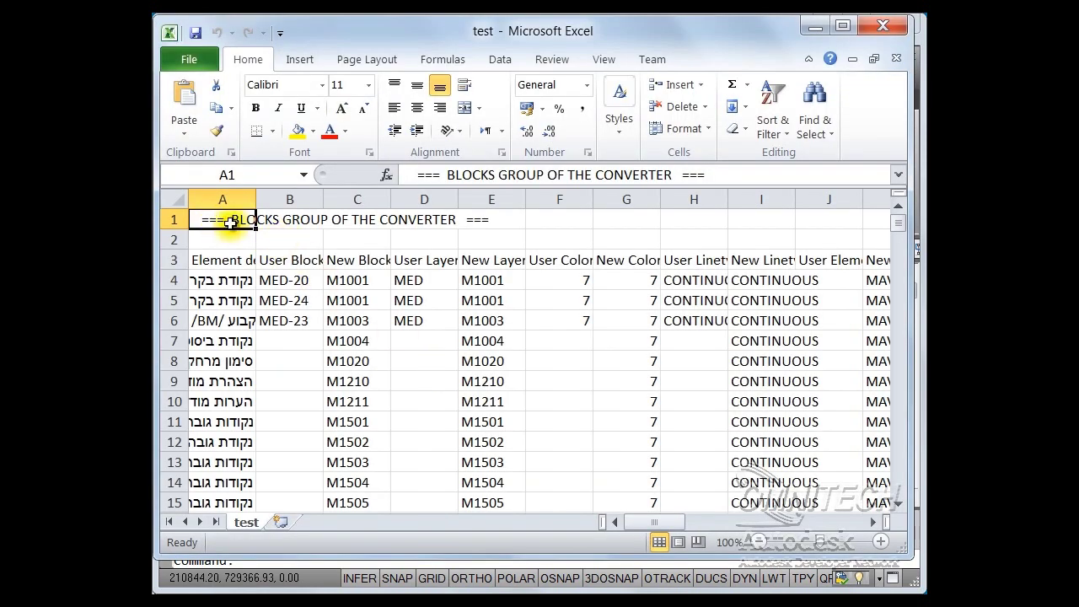
left_click(180, 200)
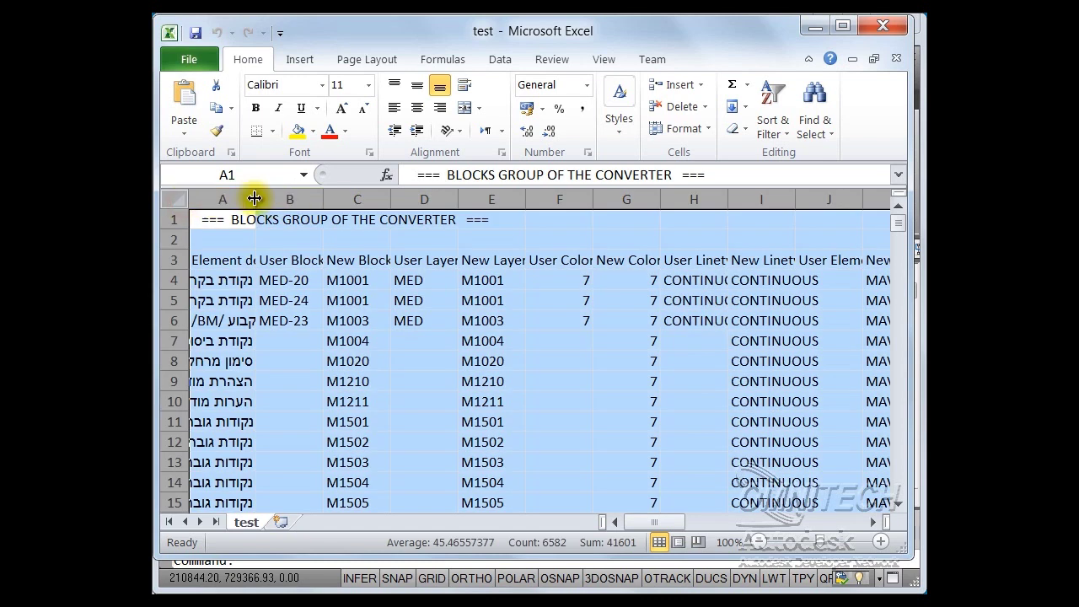
double_click(255, 199)
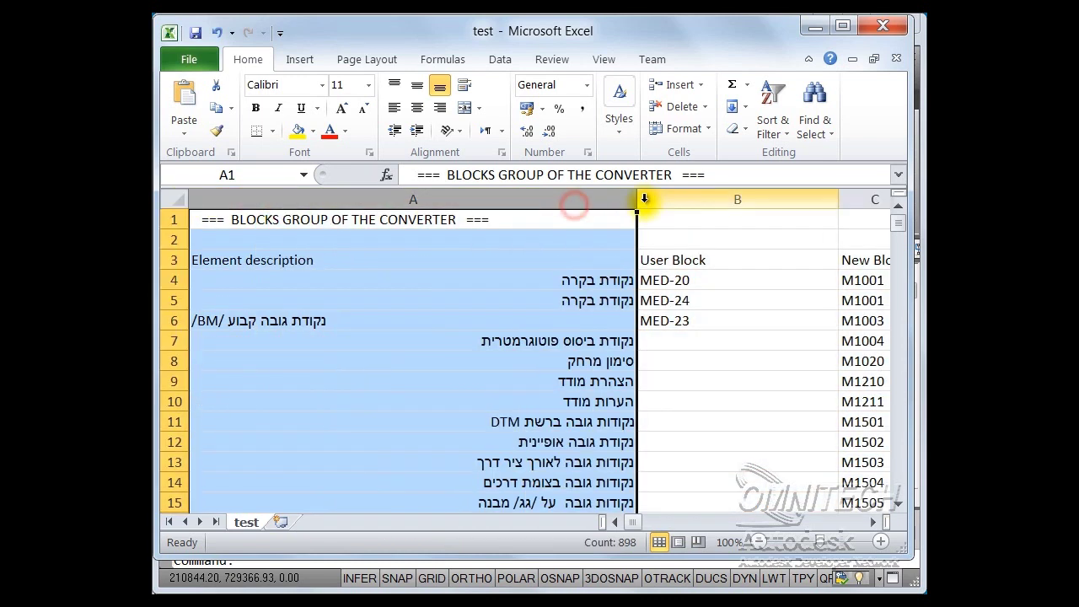
left_click_drag(637, 196, 386, 199)
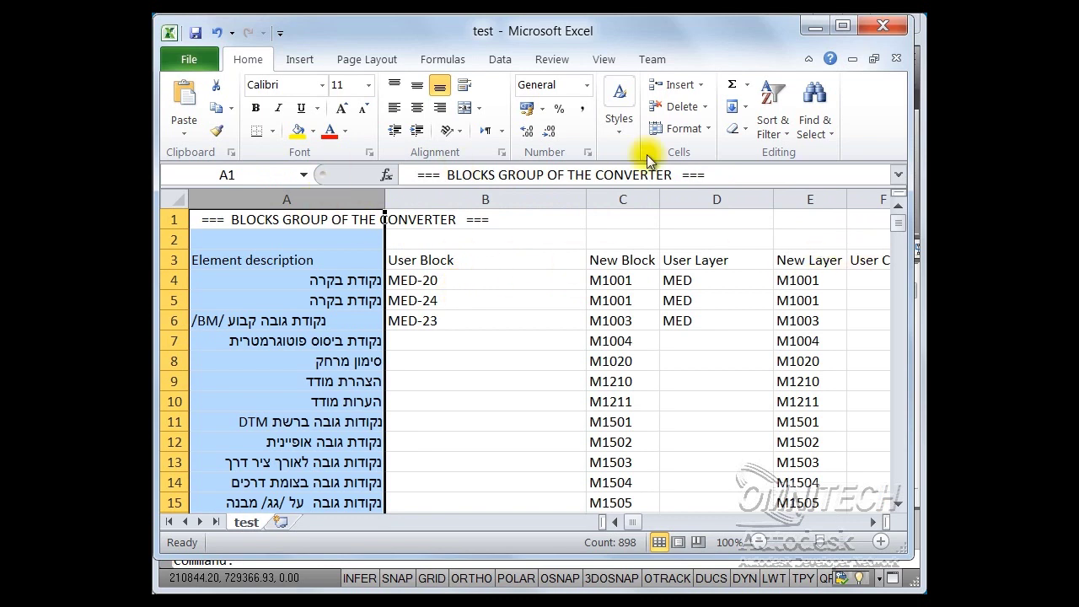
- Close the Excel workbook and save it as tab-delimited text, replacing the existing test.txt
left_click(887, 28)
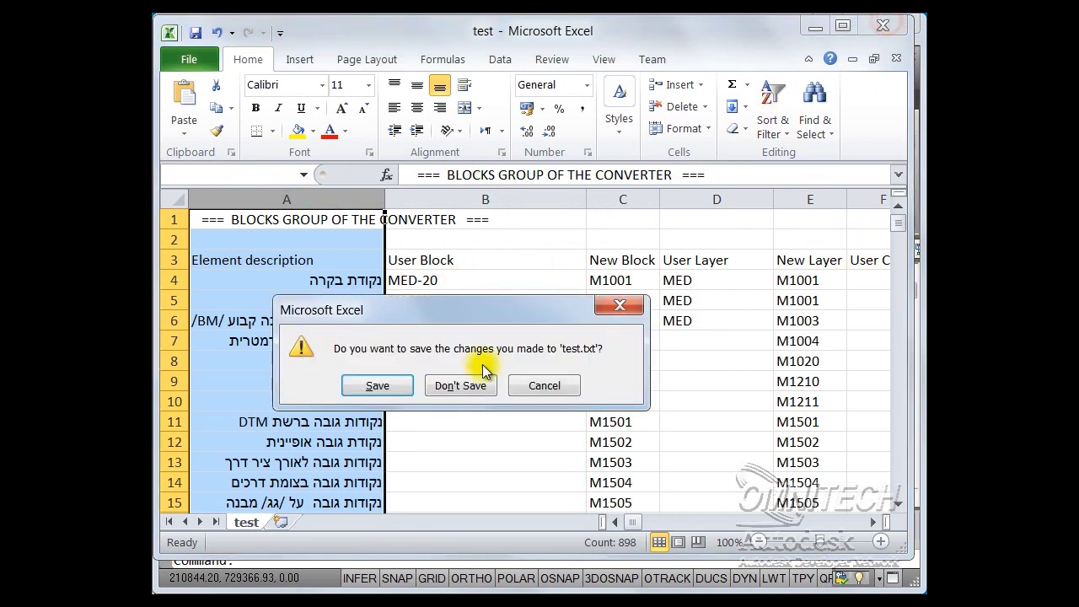
left_click(377, 385)
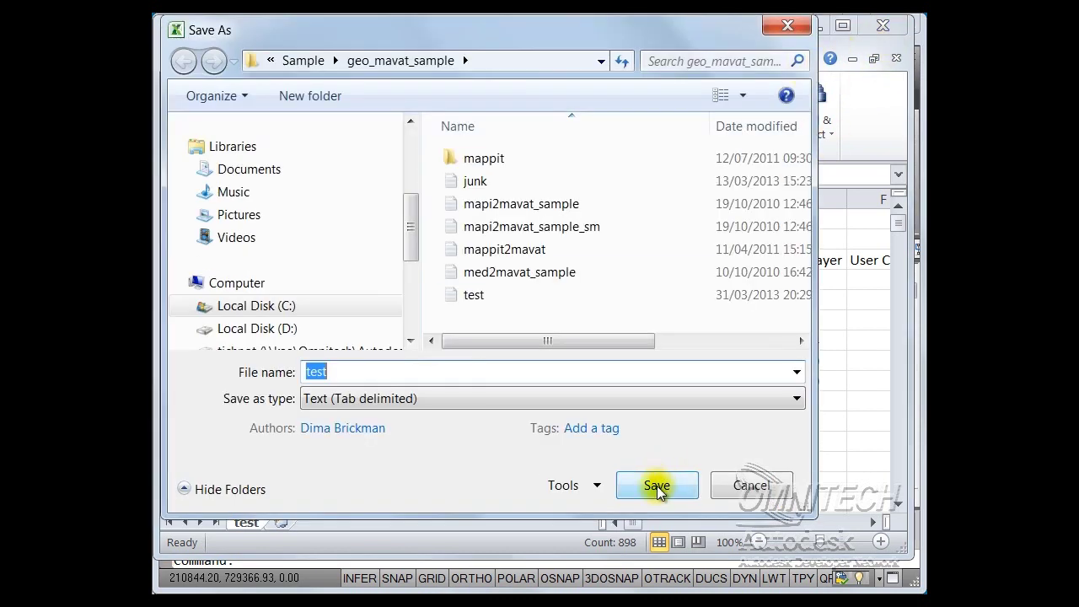
left_click(657, 488)
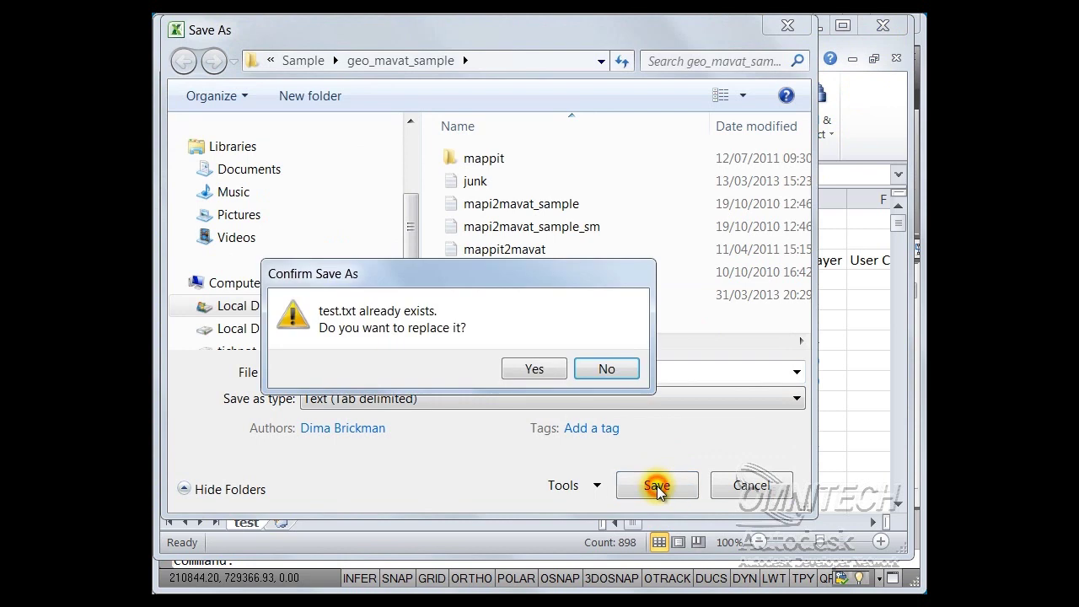
left_click(553, 370)
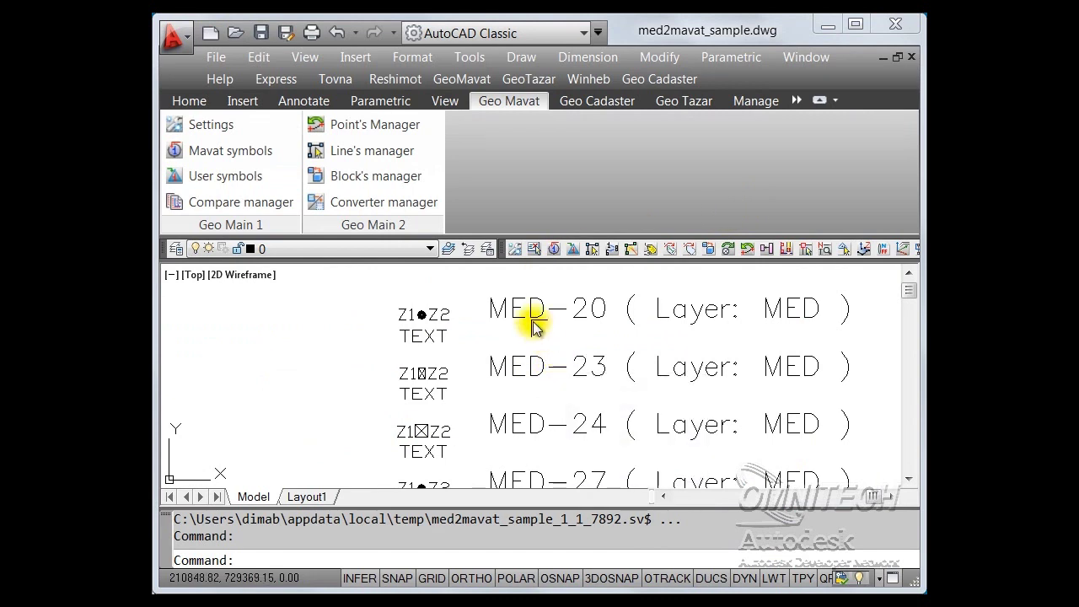
- Convert the legend blocks MED-20 to MED-27 without erasing unconverted elements, converting arcs and lines to polylines and resetting blocks to the current scale
left_click(377, 203)
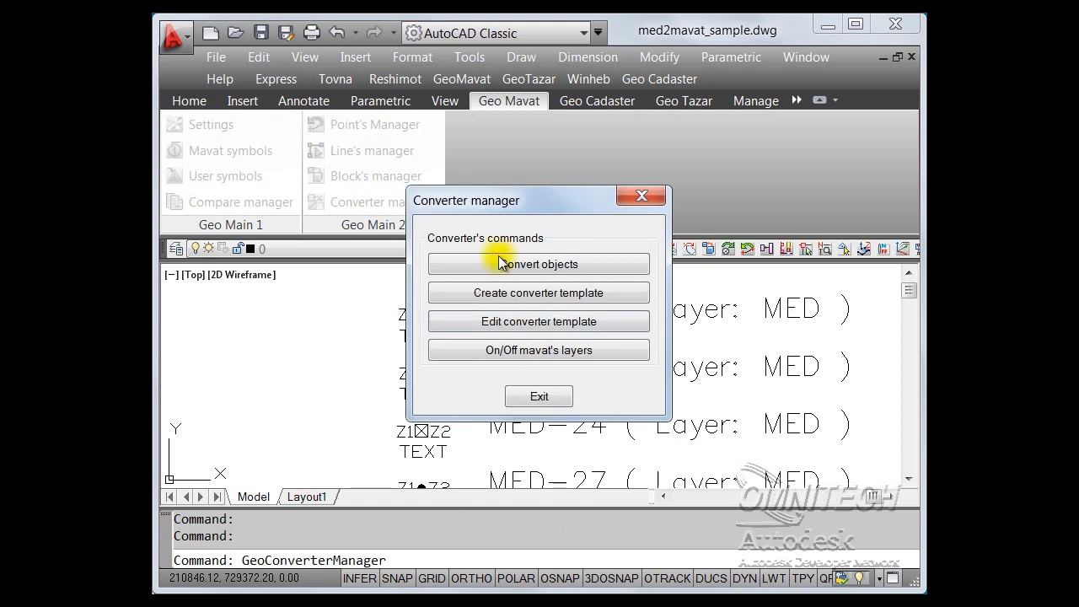
left_click(541, 266)
scroll(463, 293, "down", 3)
scroll(464, 297, "up", 2)
left_click(466, 292)
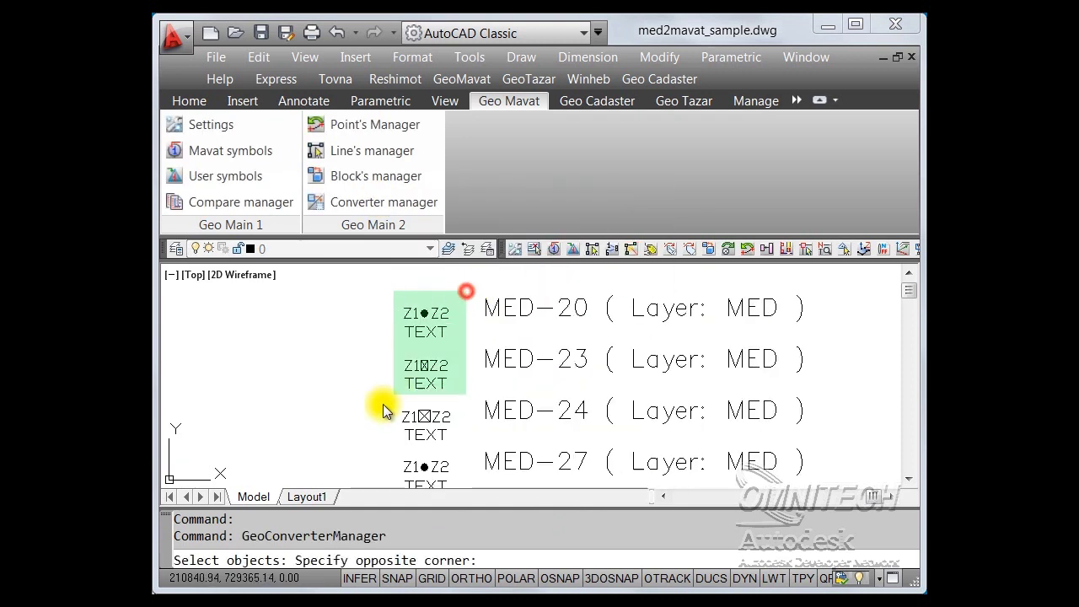
left_click(342, 477)
key("Return")
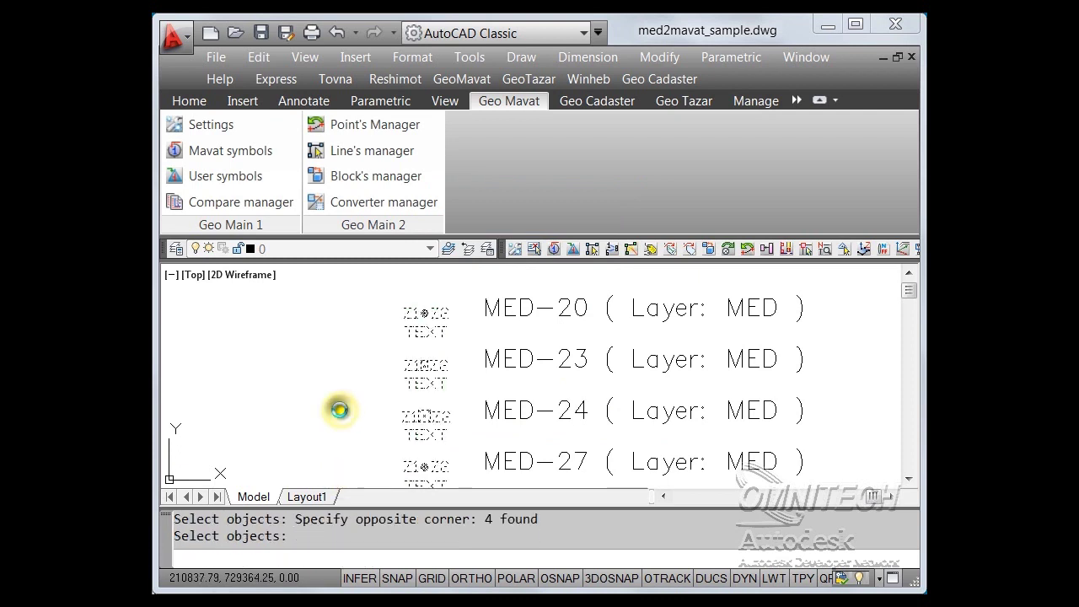
left_click(654, 364)
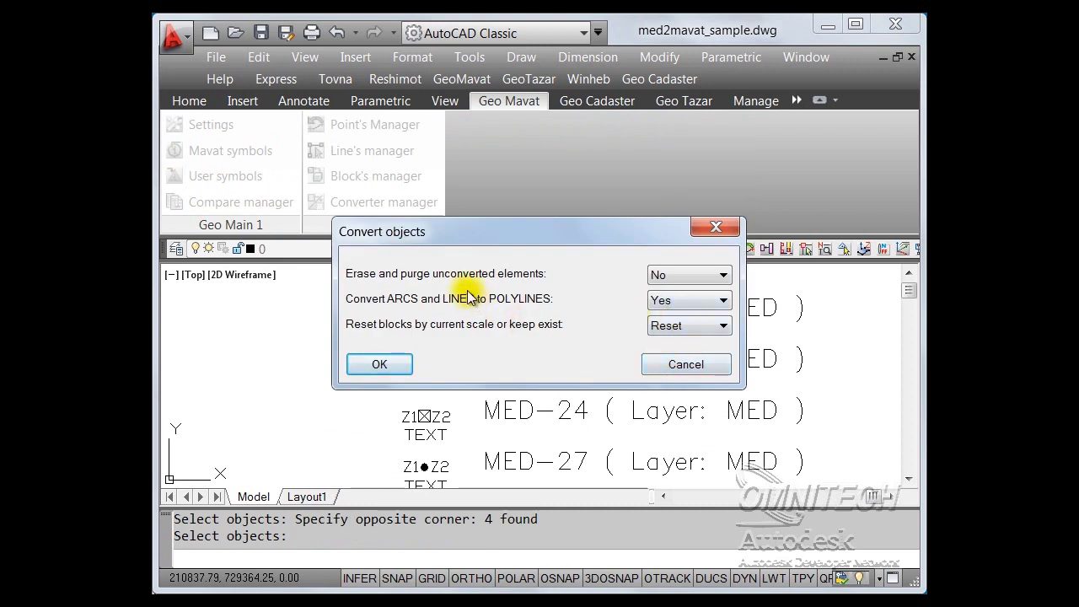
left_click(381, 363)
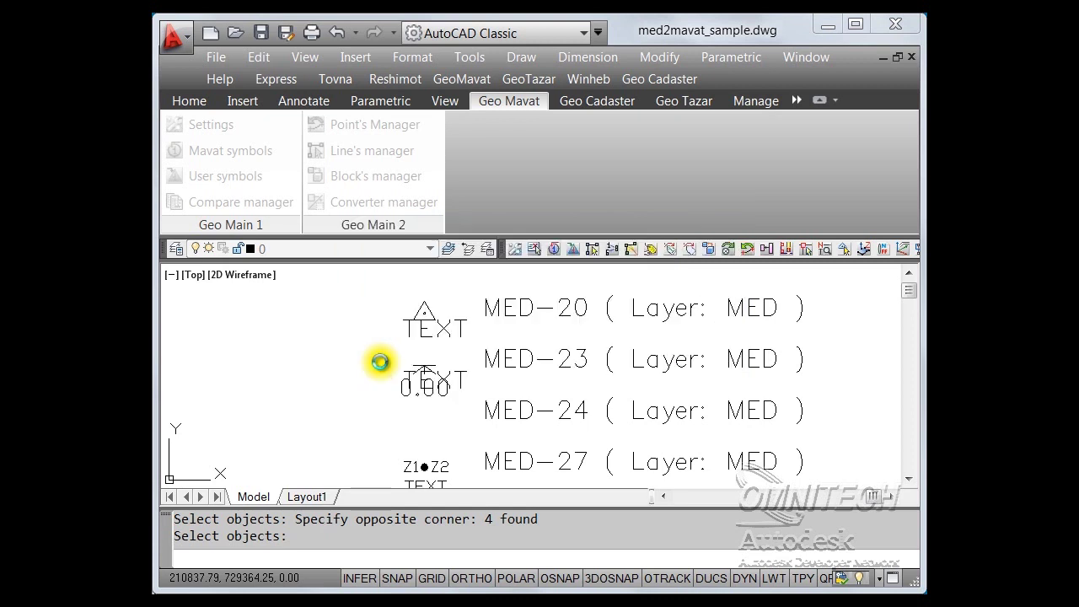
left_click(563, 387)
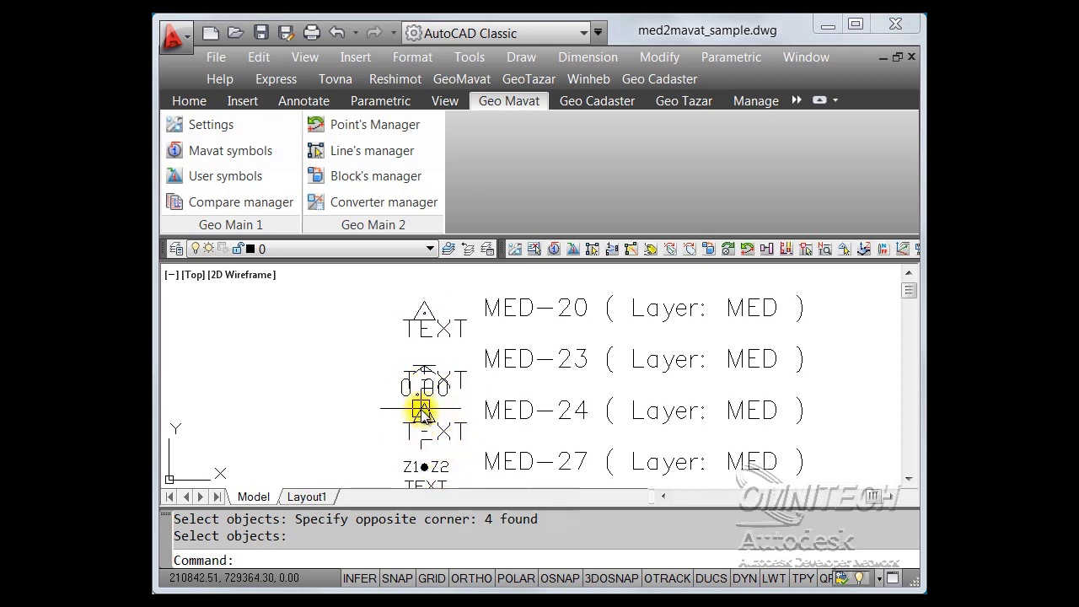
- Open the test converter template for editing and switch to the Lines,Polylines,Arcs converter
scroll(422, 411, "down", 2)
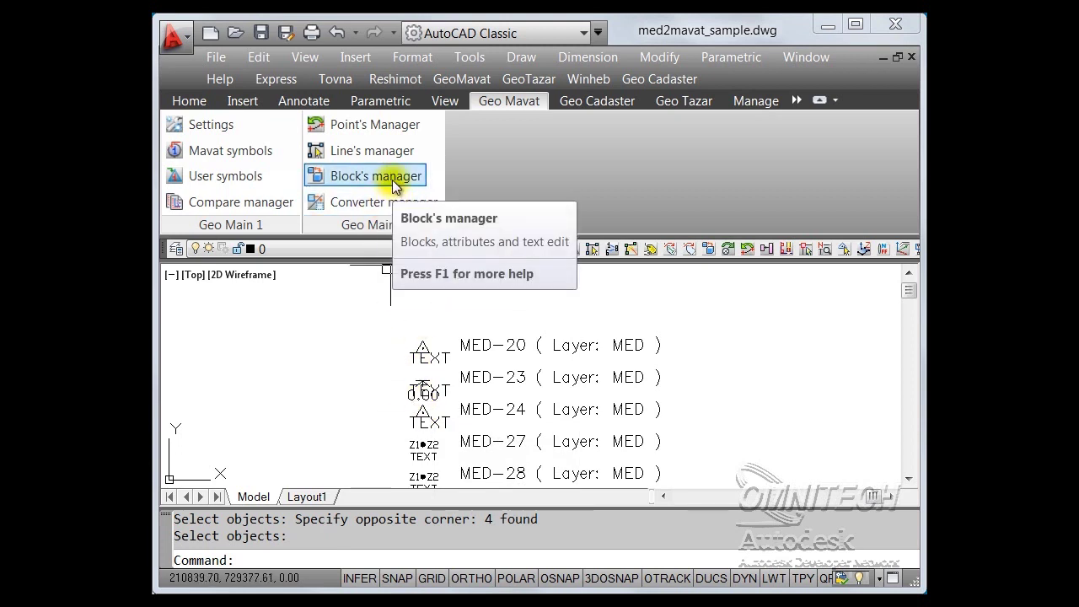
left_click(392, 208)
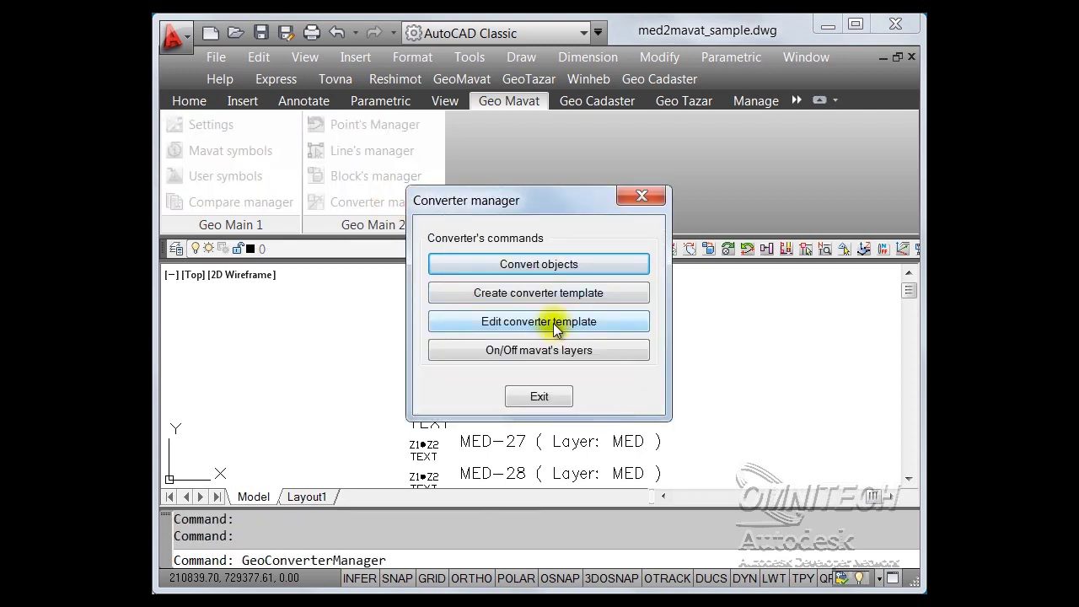
left_click(553, 323)
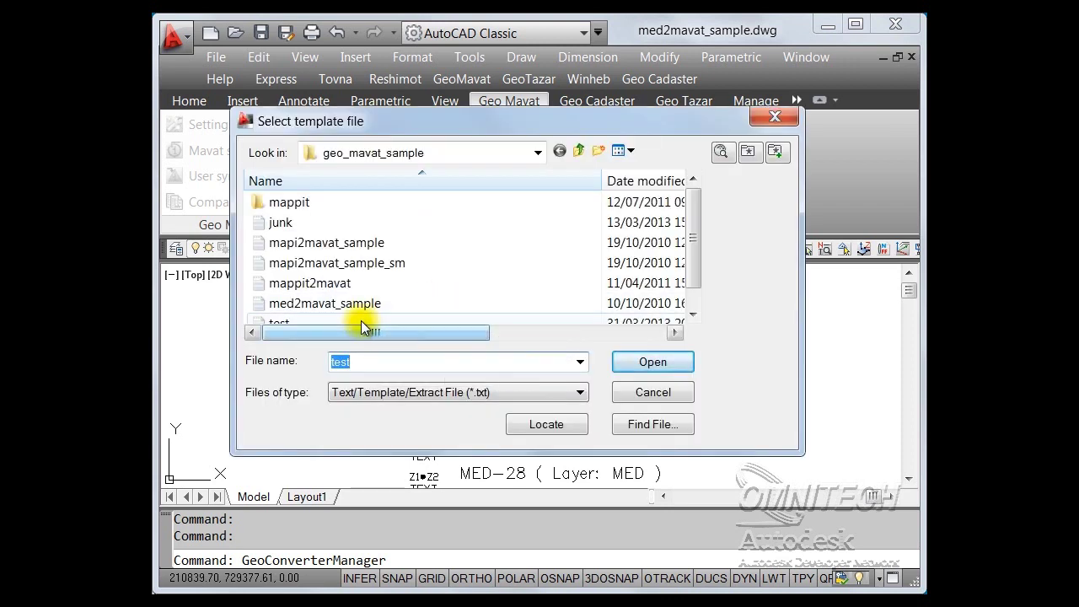
left_click(361, 322)
left_click(643, 363)
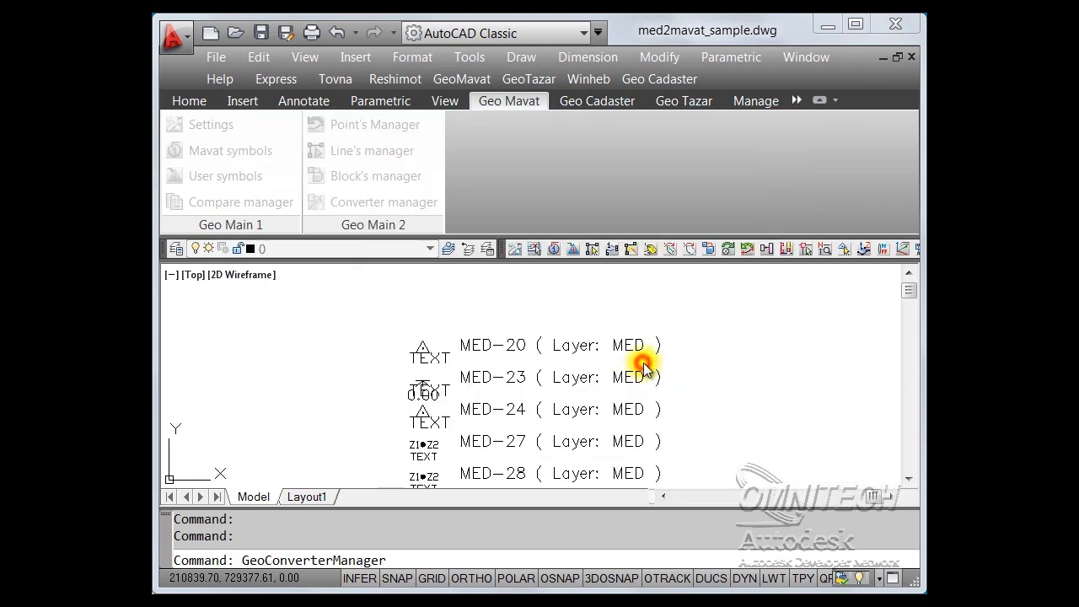
left_click(555, 366)
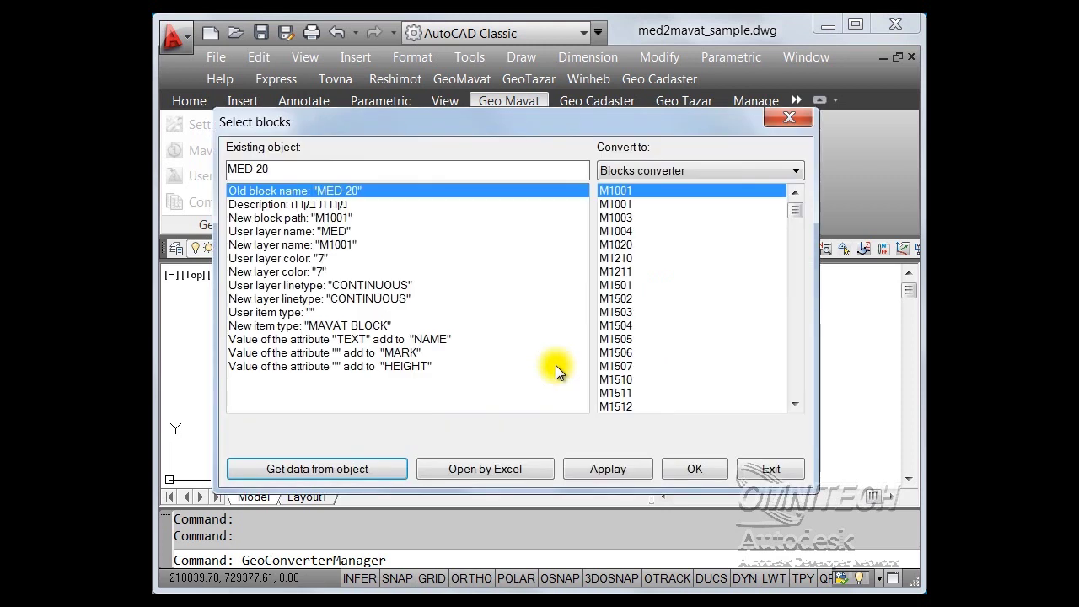
left_click(726, 168)
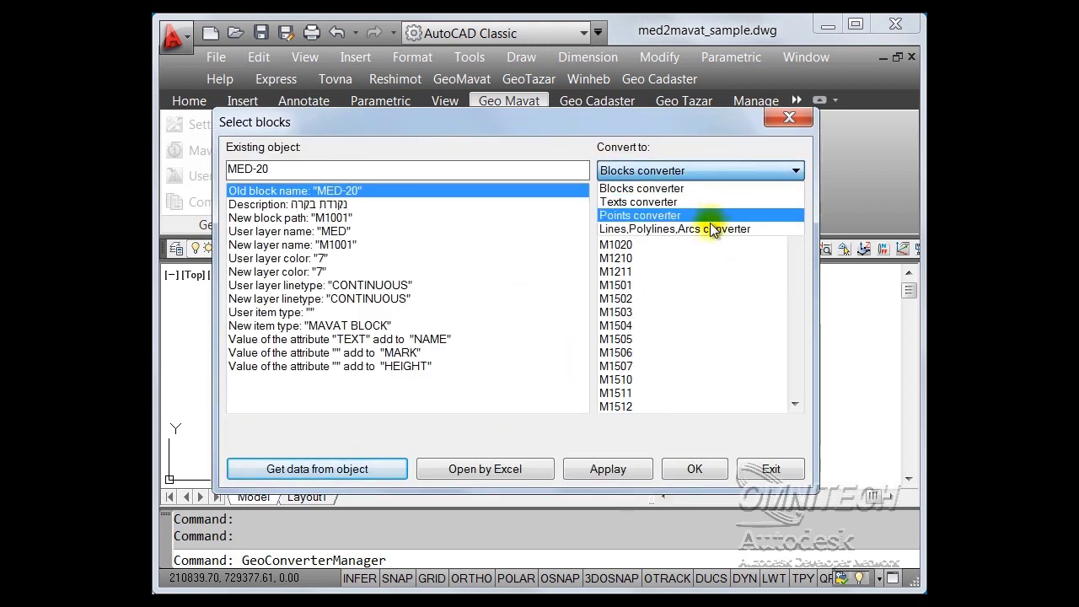
left_click(708, 229)
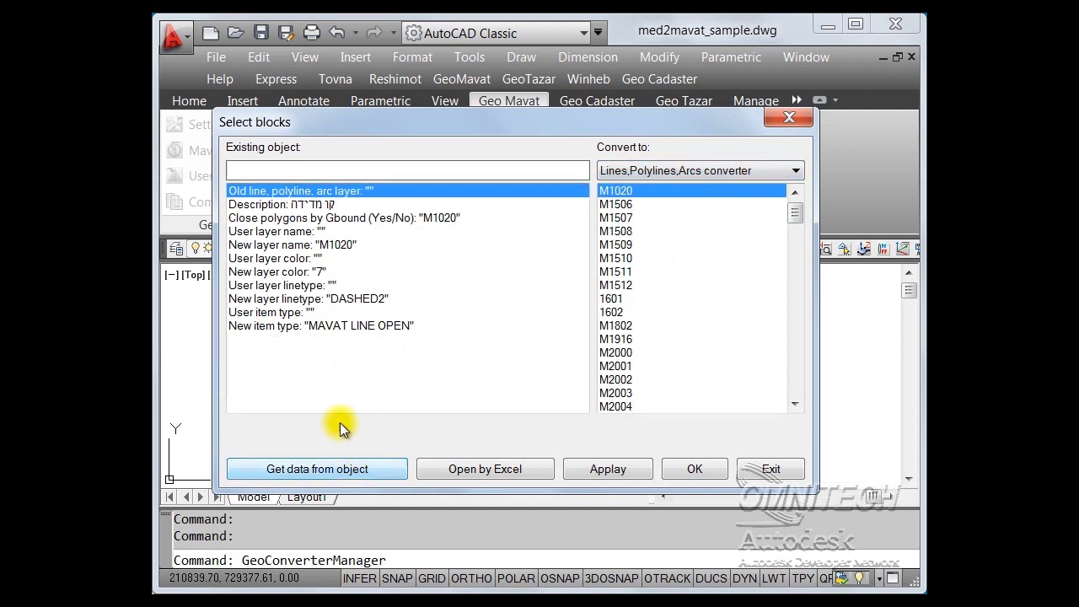
- Get the existing object data for M1020 from a line in the survey drawing
left_click(341, 472)
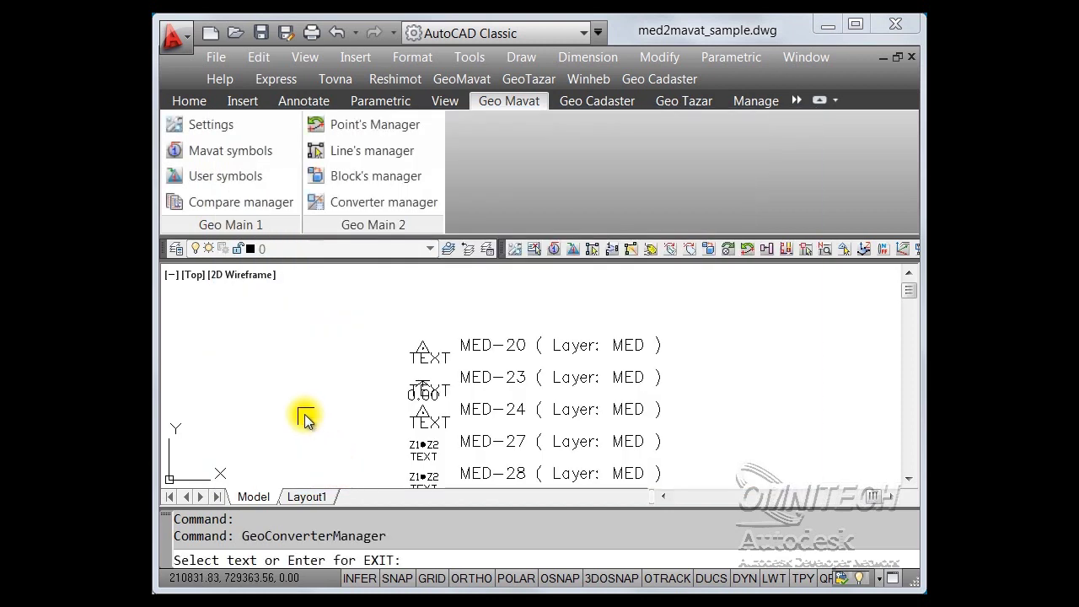
middle_click_drag(304, 413, 677, 378)
scroll(499, 380, "up", 2)
scroll(452, 378, "down", 3)
mouse_move(453, 378)
middle_mouse_down()
mouse_move(455, 417)
mouse_move(549, 309)
middle_mouse_up()
scroll(453, 419, "up", 3)
scroll(503, 364, "up", 1)
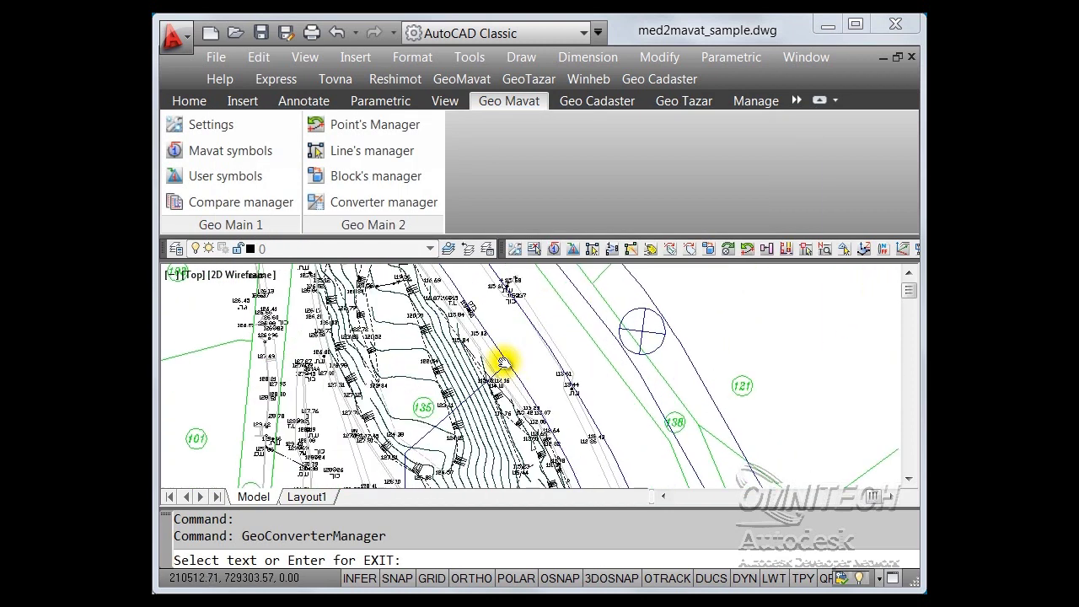
scroll(409, 373, "up", 1)
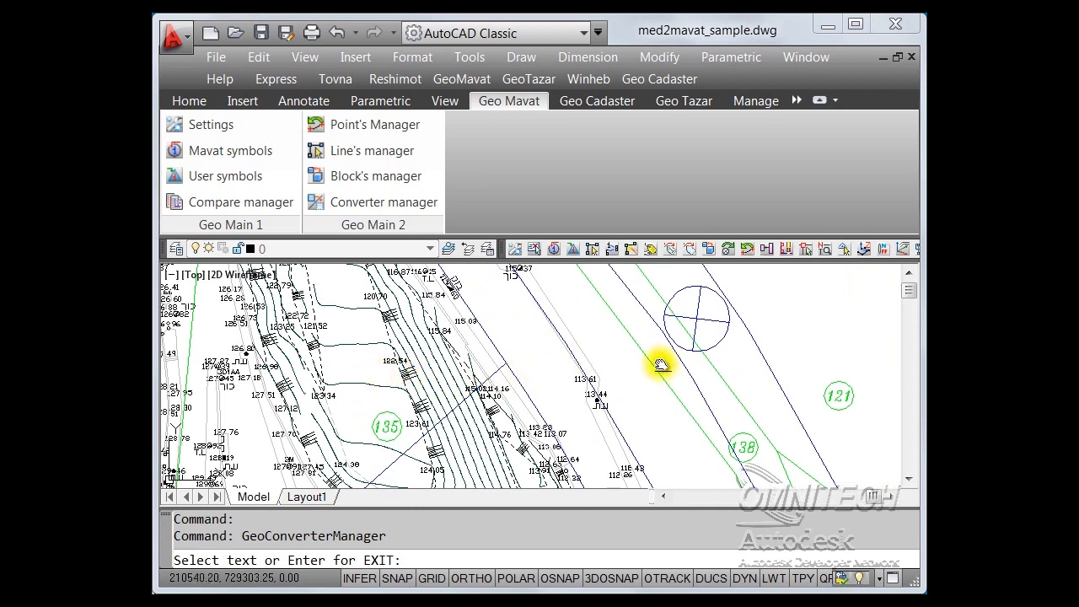